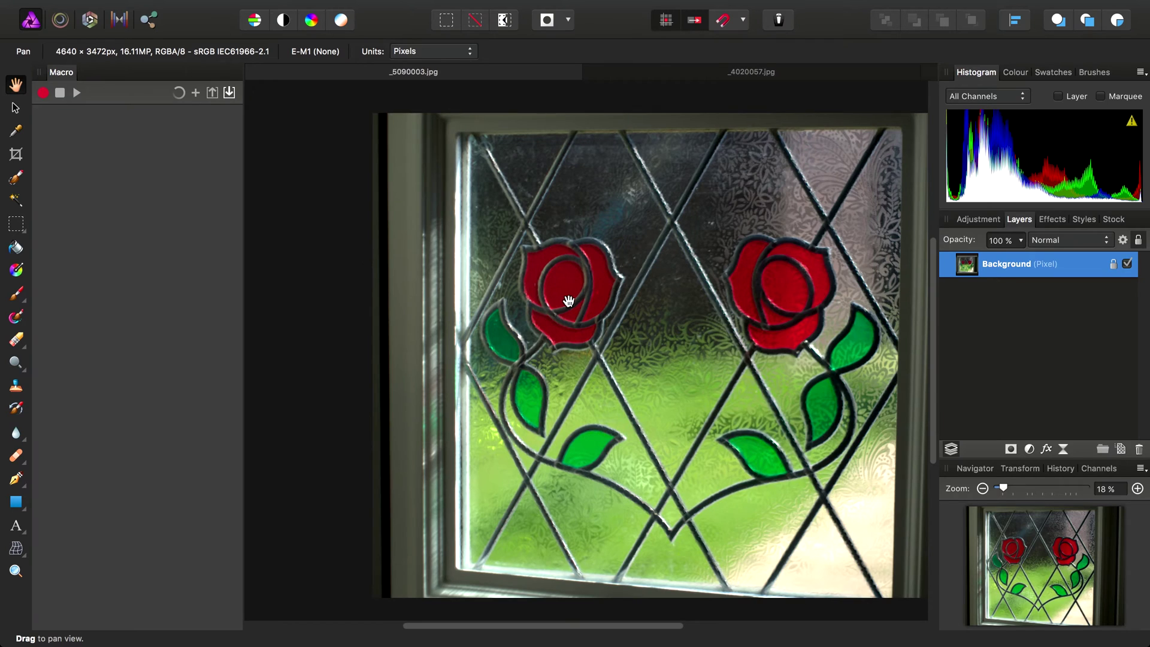
Start recording a macro and open the Equations distortion filter on the stained-glass photo's Background layer.
left_click_drag(567, 298, 457, 282)
left_click(43, 94)
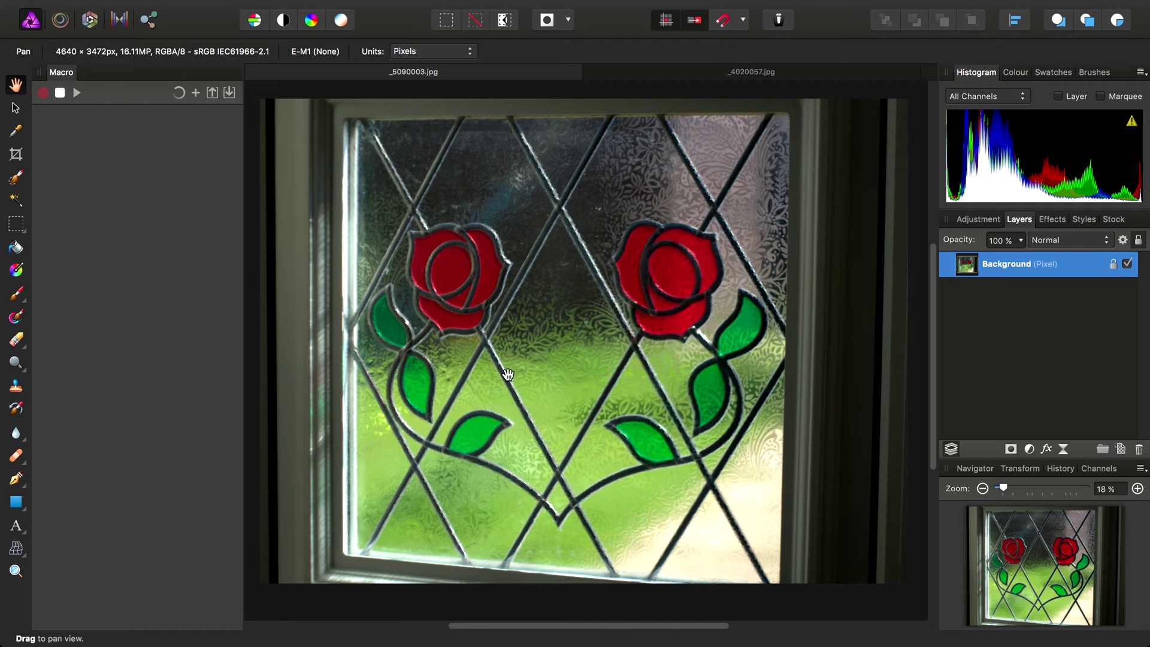
mouse_move(587, 4)
left_click(506, 6)
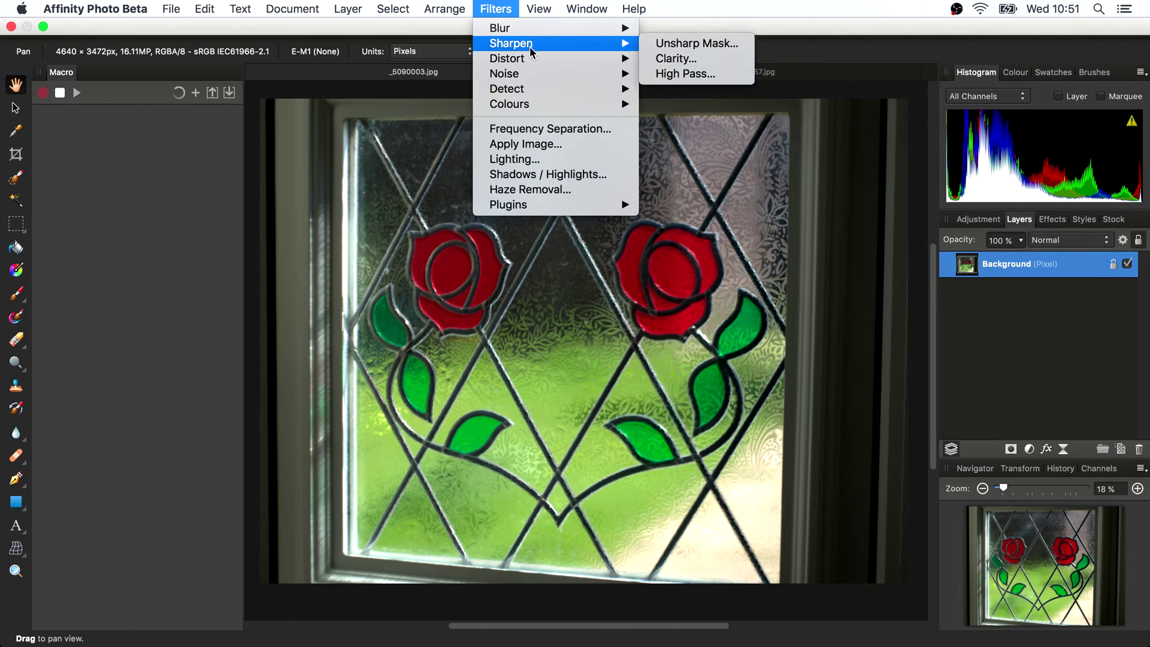
mouse_move(514, 59)
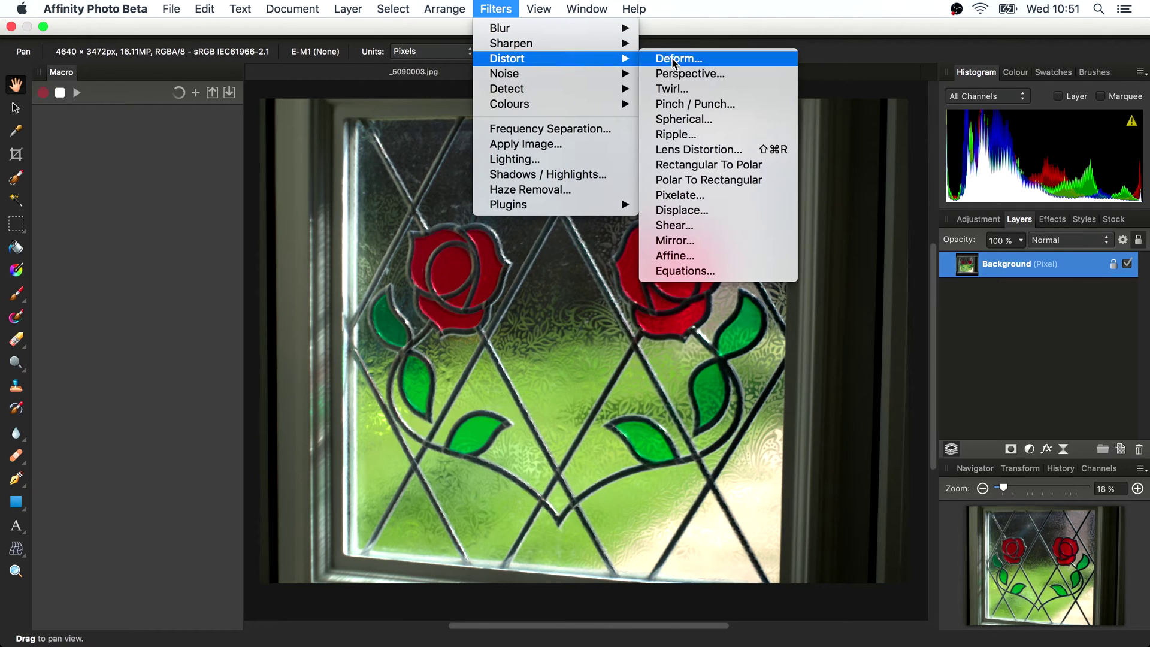
left_click(715, 270)
left_click_drag(757, 314, 663, 140)
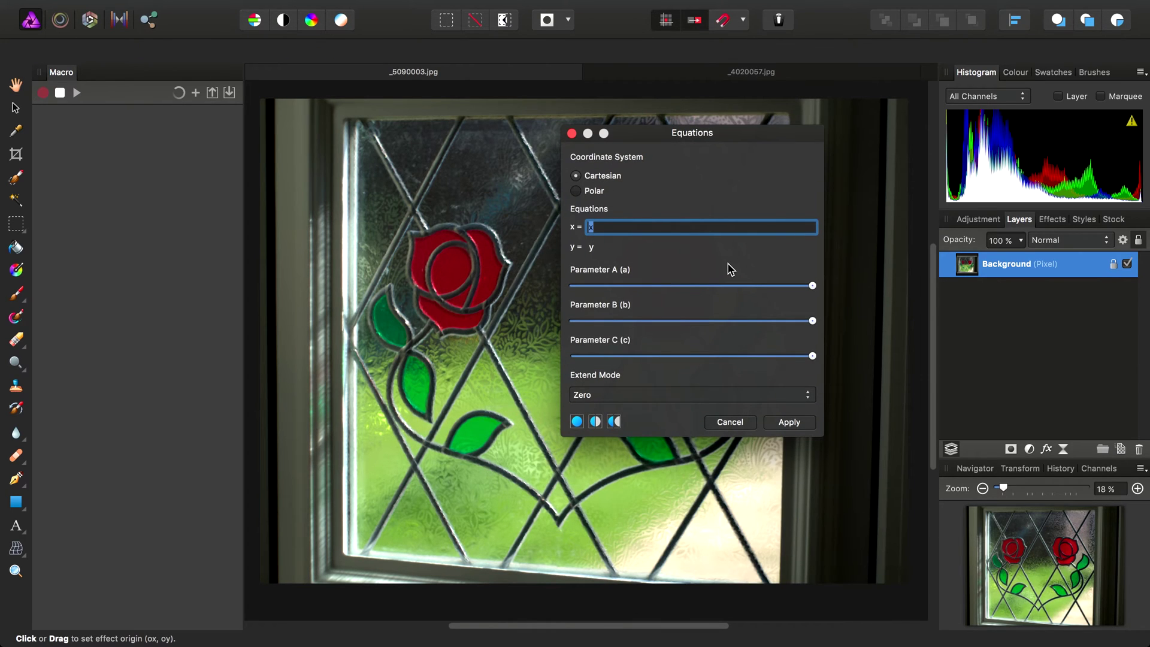
Enter the Equations filter's formulas as x = sqrt(x^2 + y^2)/a and y = sqrt(y^2 + x^2)/a.
key("BackSpace")
type("sqrt(x^2 + y^2)")
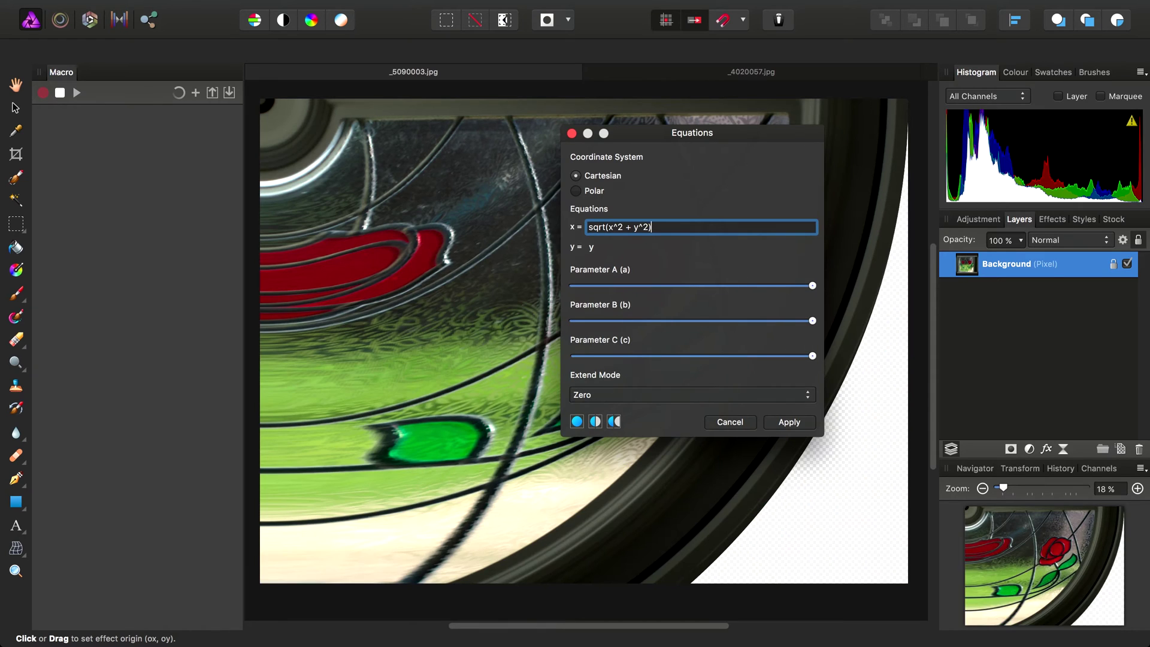
type("/a")
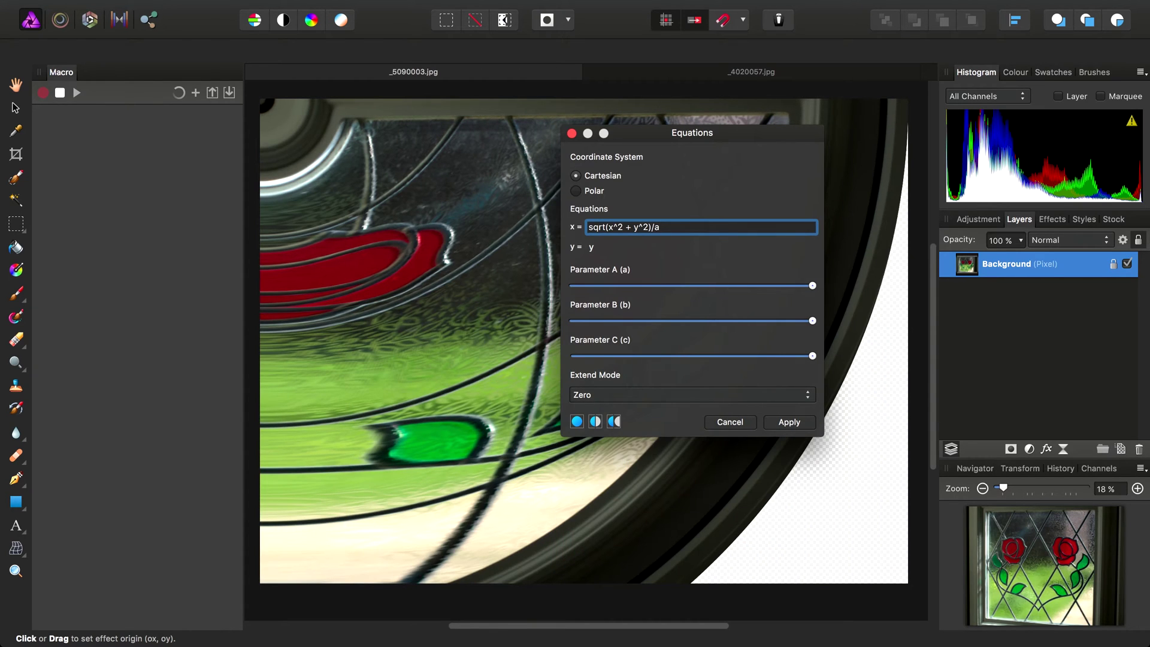
left_click(686, 247)
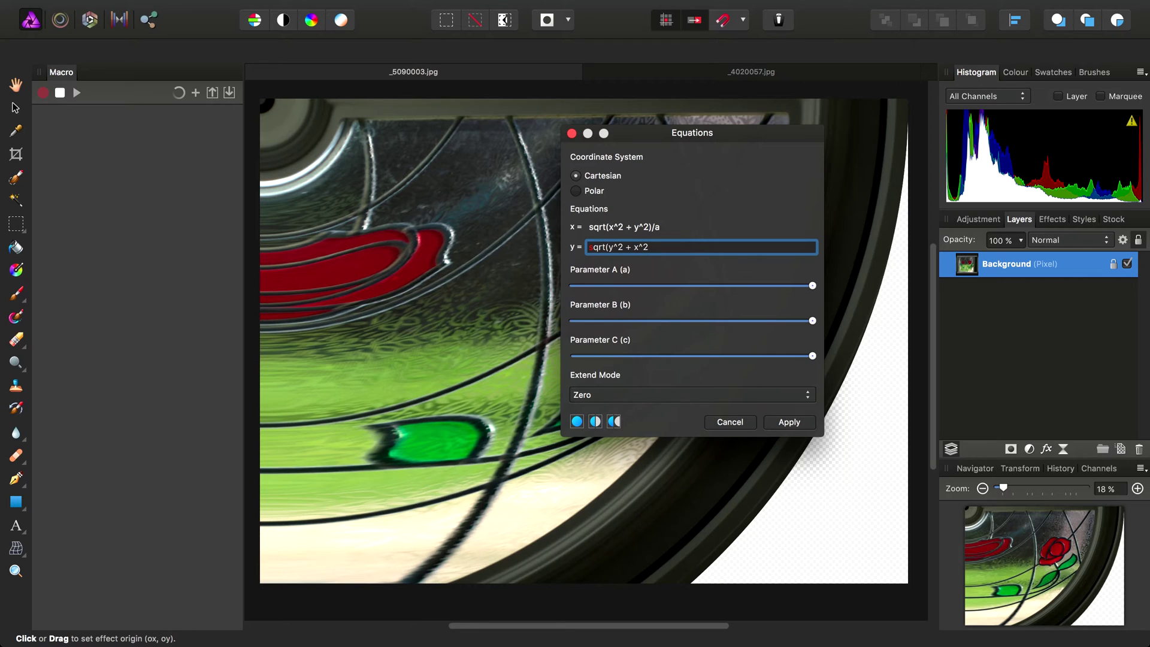
type(")/a")
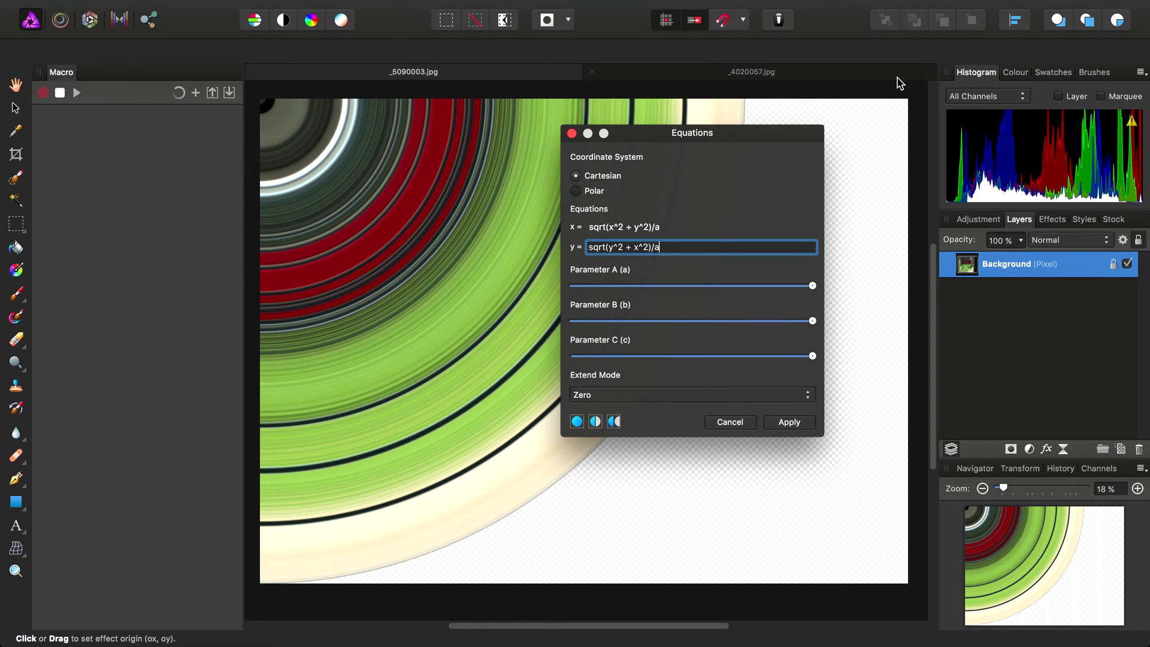
Try lowering Parameter A slightly to preview its effect on the rings, and return it to its maximum.
left_click_drag(685, 136, 850, 144)
left_click(969, 294)
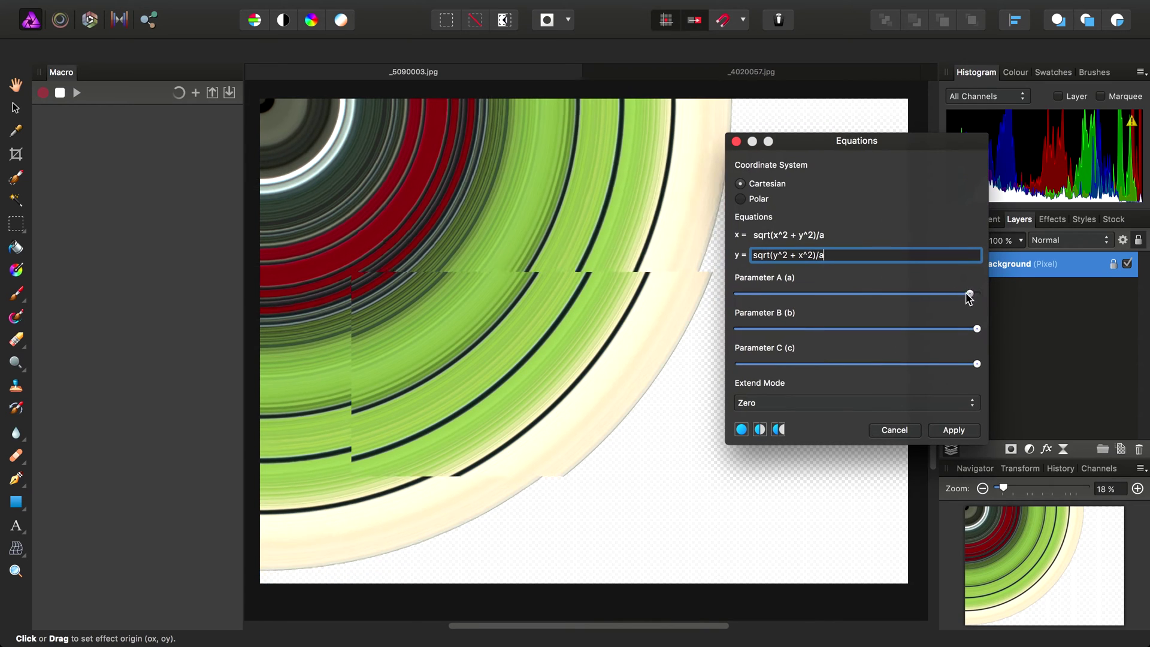
mouse_move(969, 298)
left_mouse_down()
mouse_move(770, 298)
mouse_move(976, 298)
left_mouse_up()
Append /2 to both equations, giving x = sqrt(x^2 + y^2)/a/2 and y = sqrt(y^2 + x^2)/a/2.
left_click(881, 235)
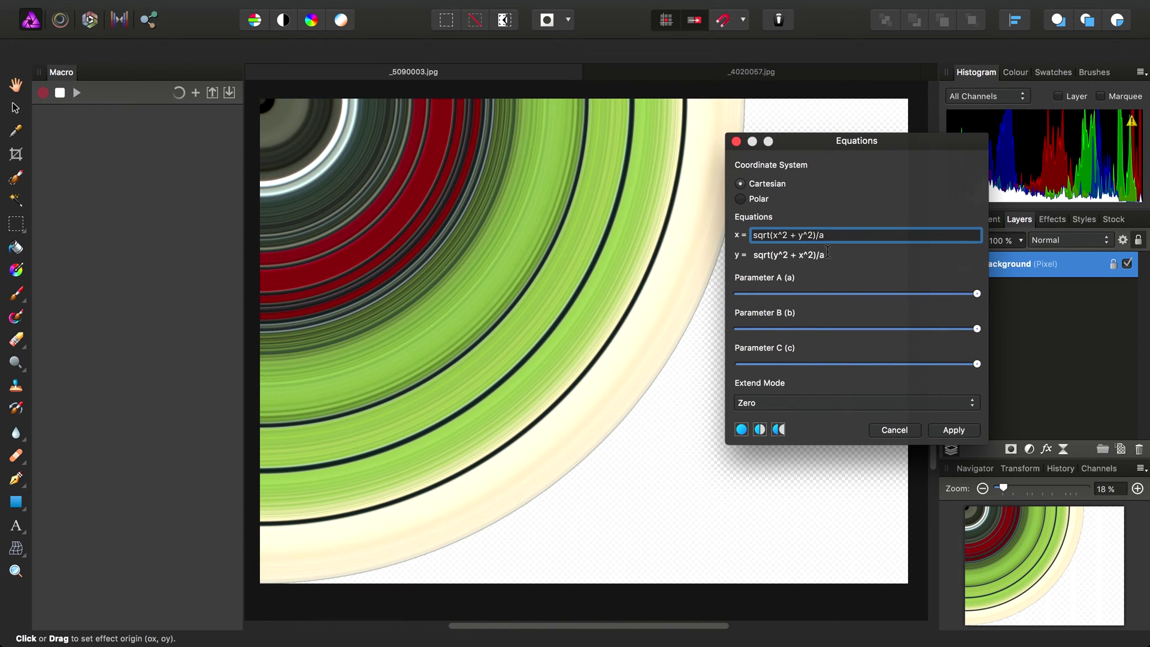
mouse_move(975, 294)
left_mouse_down()
mouse_move(763, 296)
mouse_move(978, 300)
left_mouse_up()
type("/2")
left_click(862, 255)
type("/")
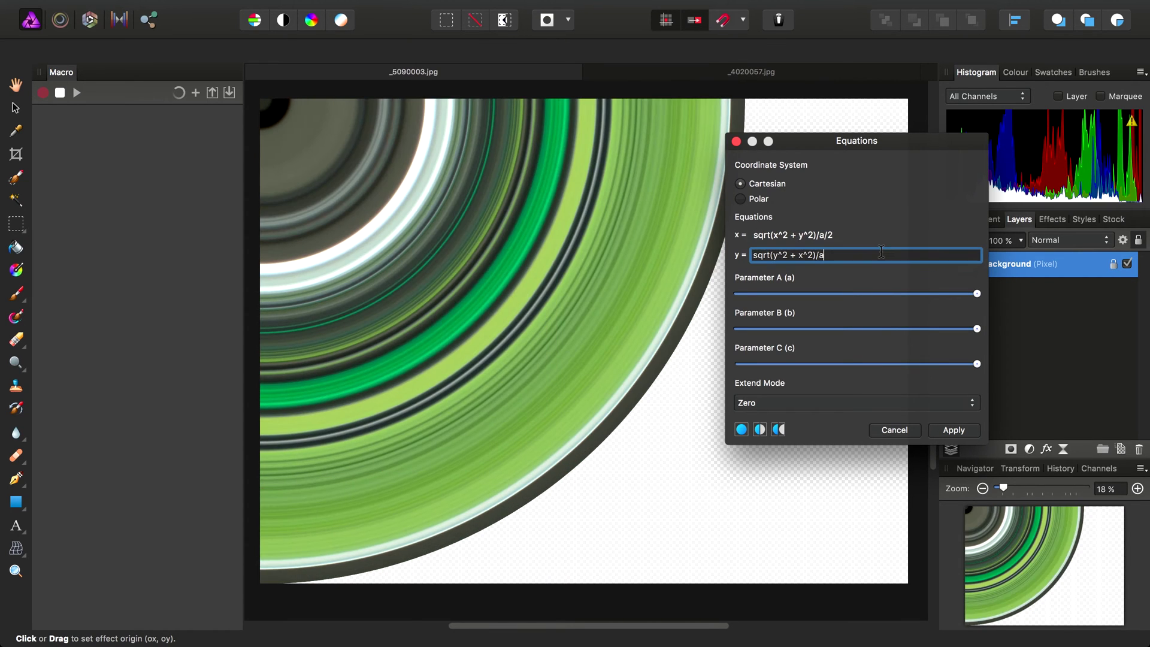
type("2")
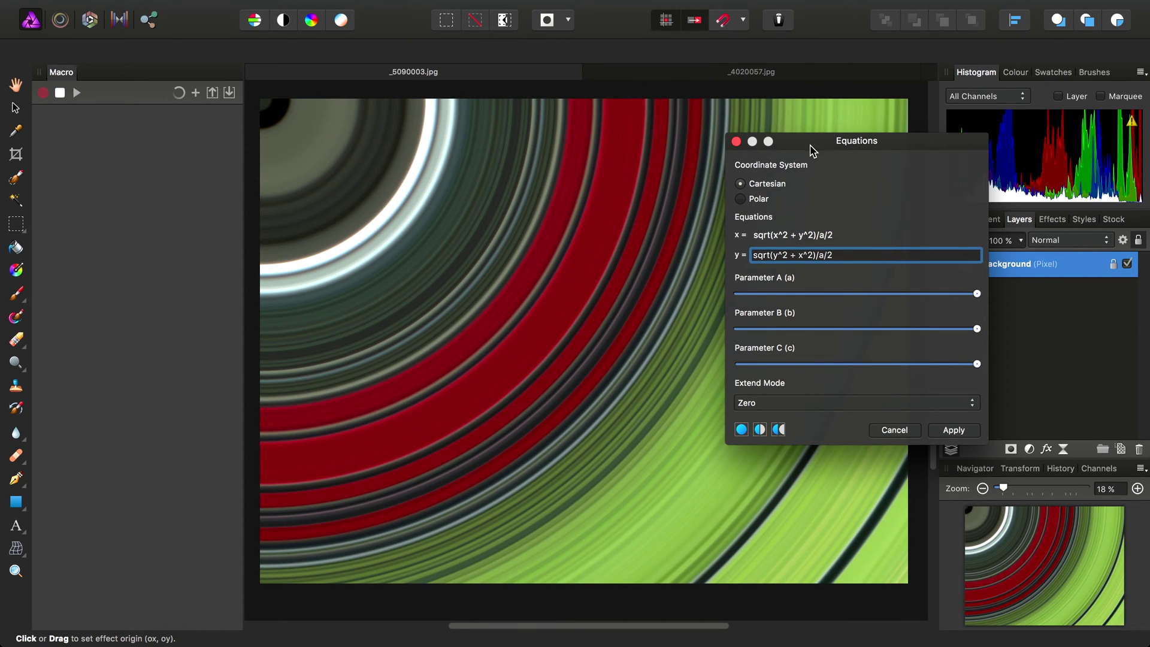
Apply the Equations filter with Parameter A at its maximum.
left_click_drag(810, 145, 930, 92)
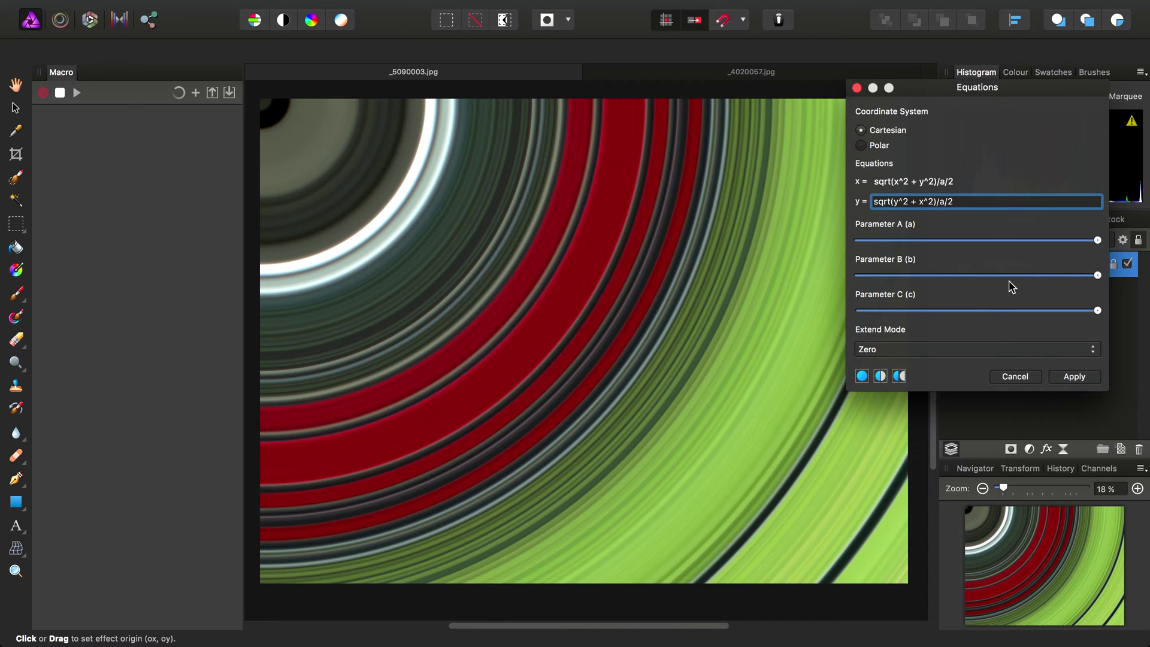
left_click_drag(1066, 241, 1141, 263)
left_click(1074, 376)
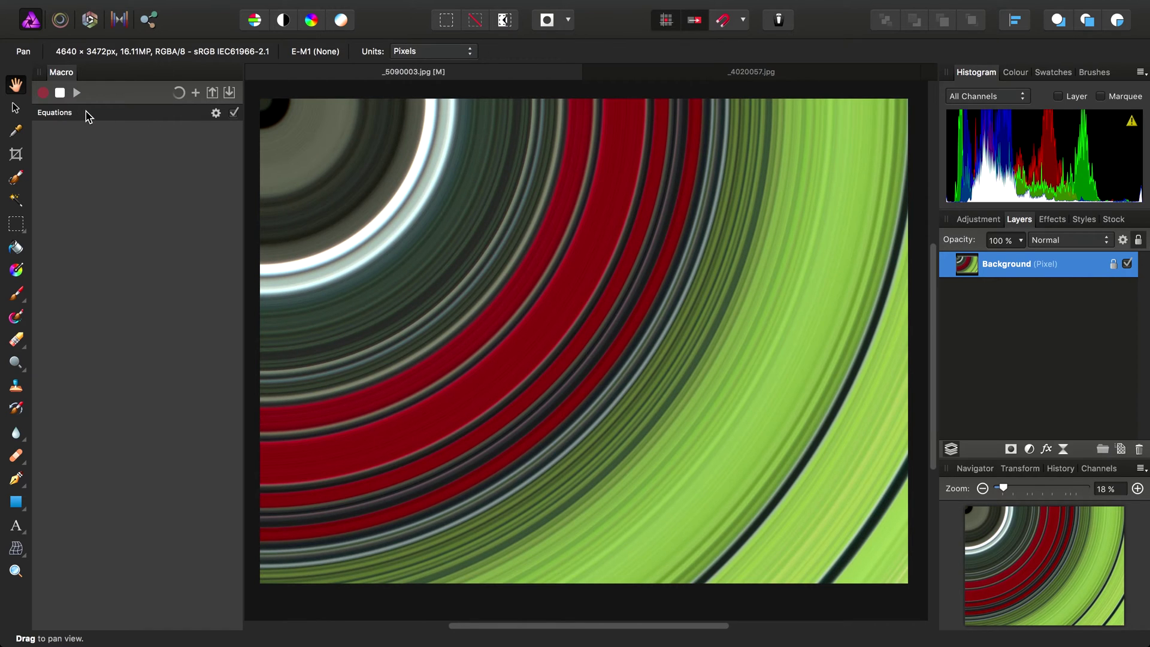
Expose Parameter A of the recorded Equations step for macro playback under the name "Planetary Rings".
left_click(215, 113)
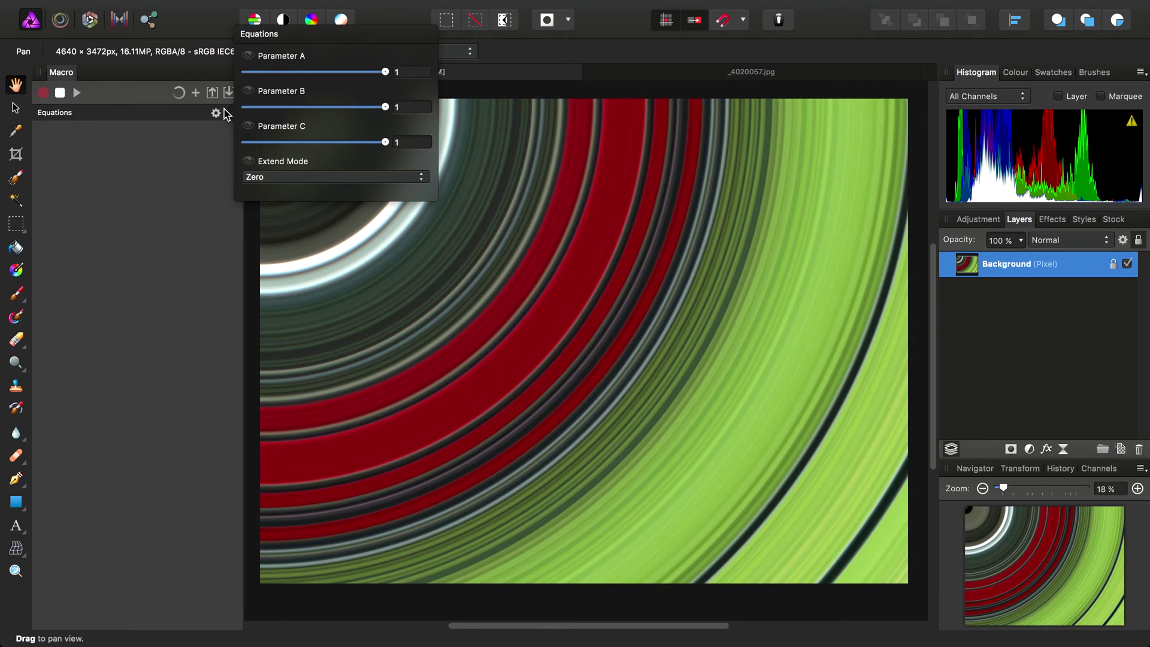
left_click(248, 56)
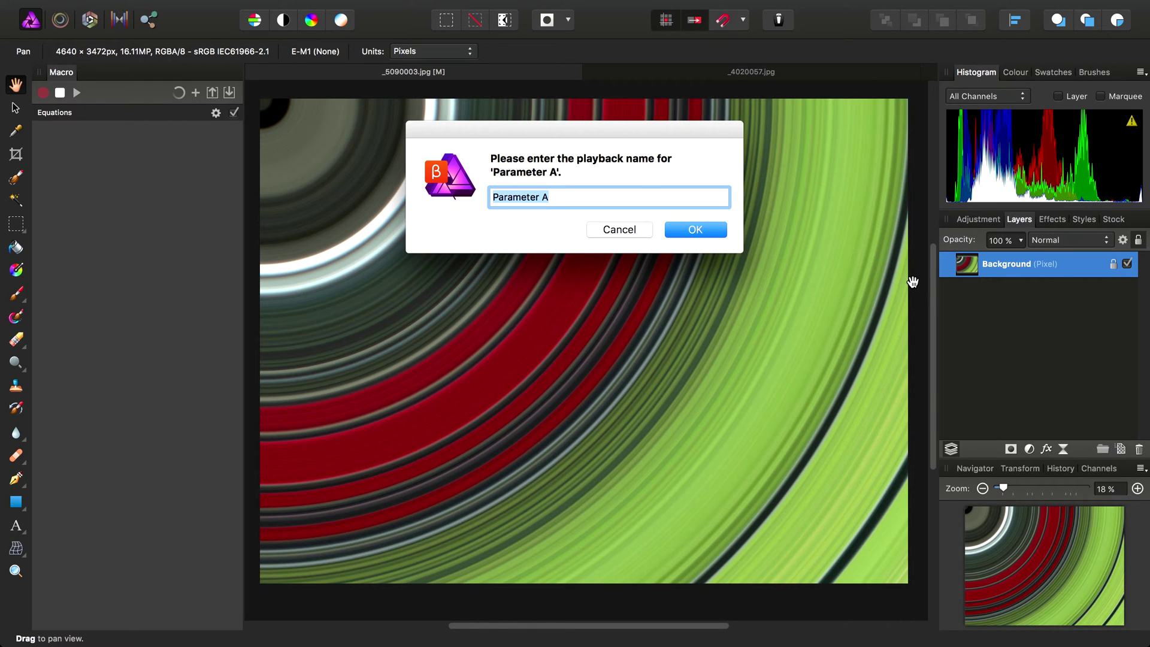
type("Planetary Rings")
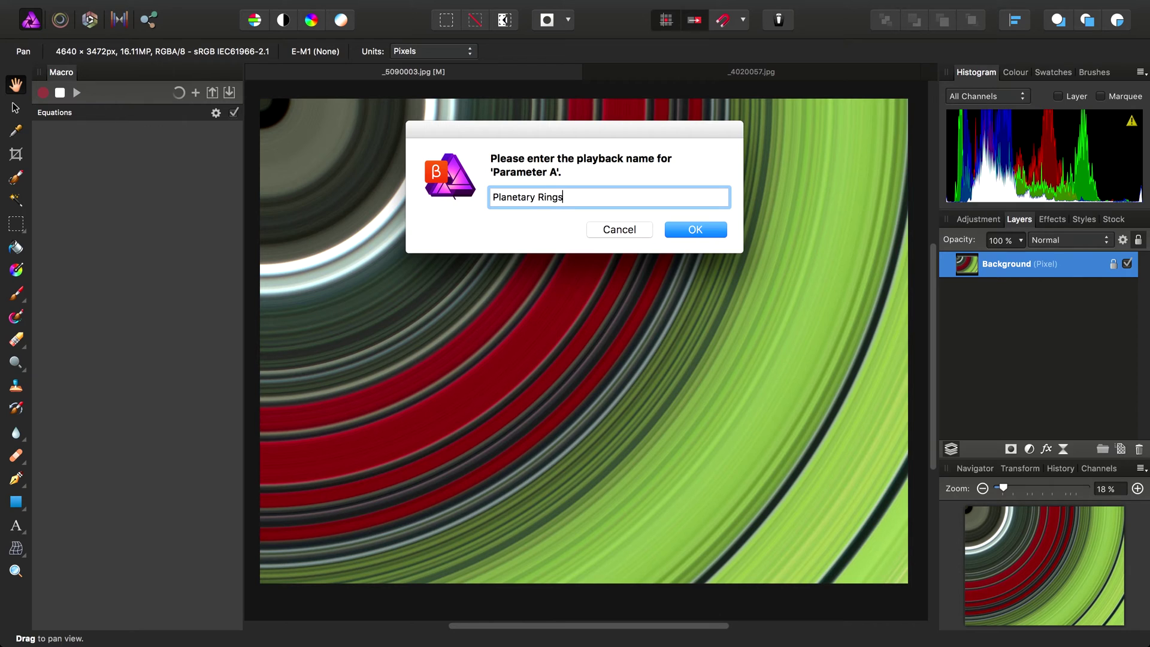
left_click(712, 230)
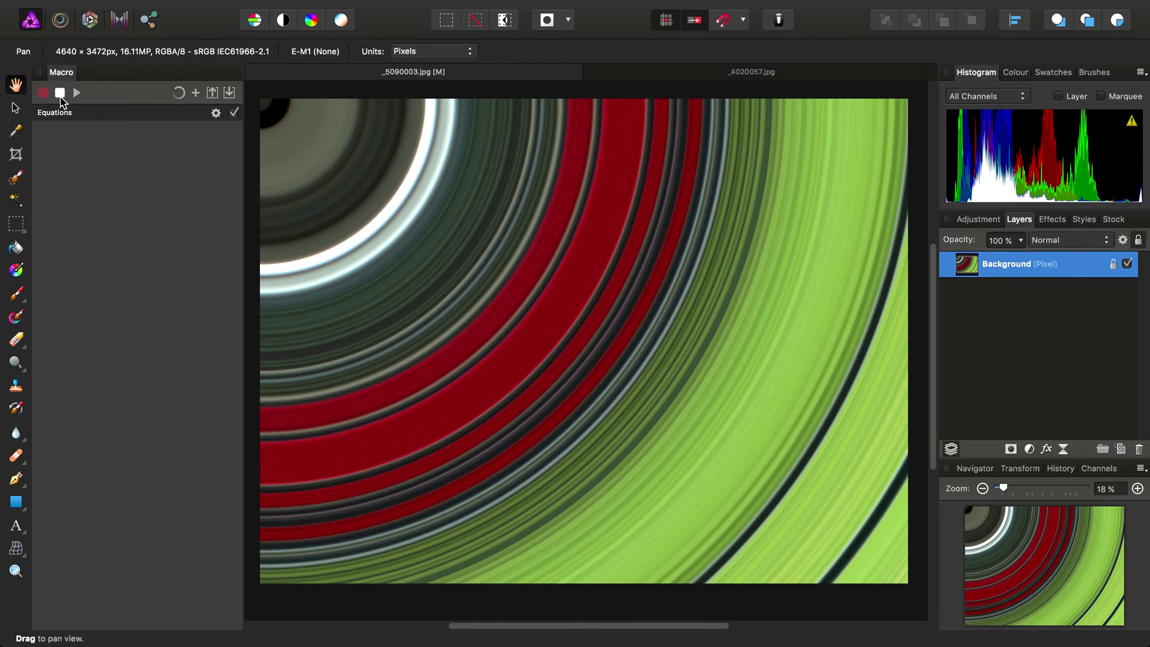
Stop the recording and save the macro to the Default category as "Planetary Rings".
left_click(59, 94)
left_click(195, 92)
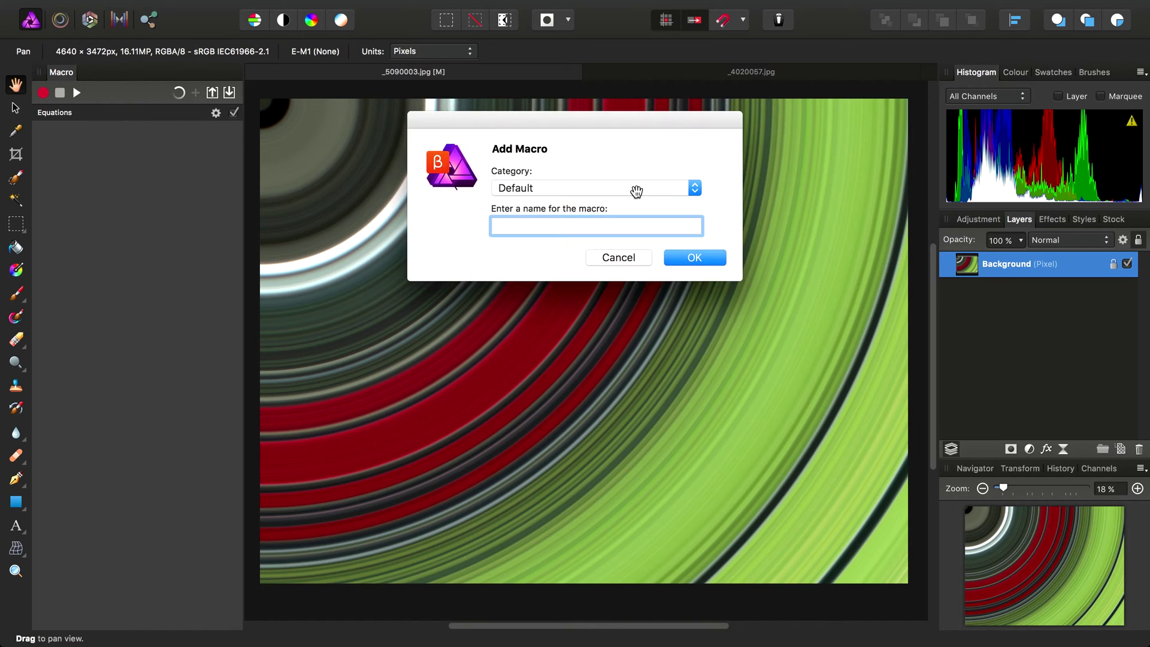
type("Planetary Rings")
key("Return")
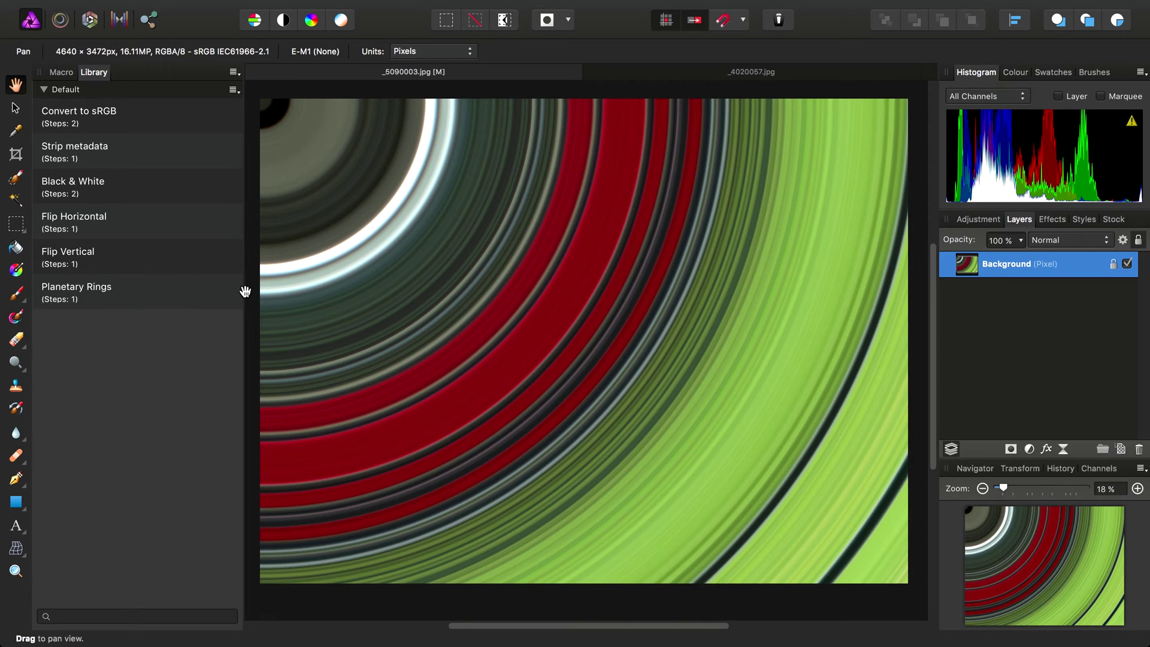
Undo the Equations filter on the stained-glass photo.
mouse_move(356, 5)
left_click(199, 8)
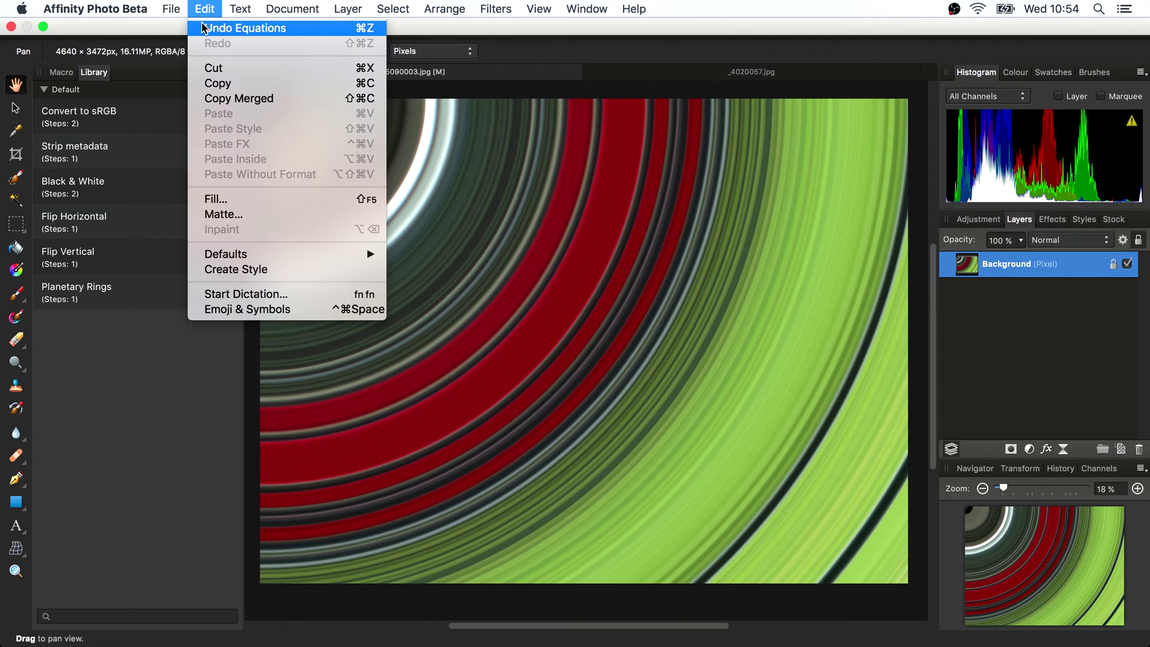
left_click(228, 23)
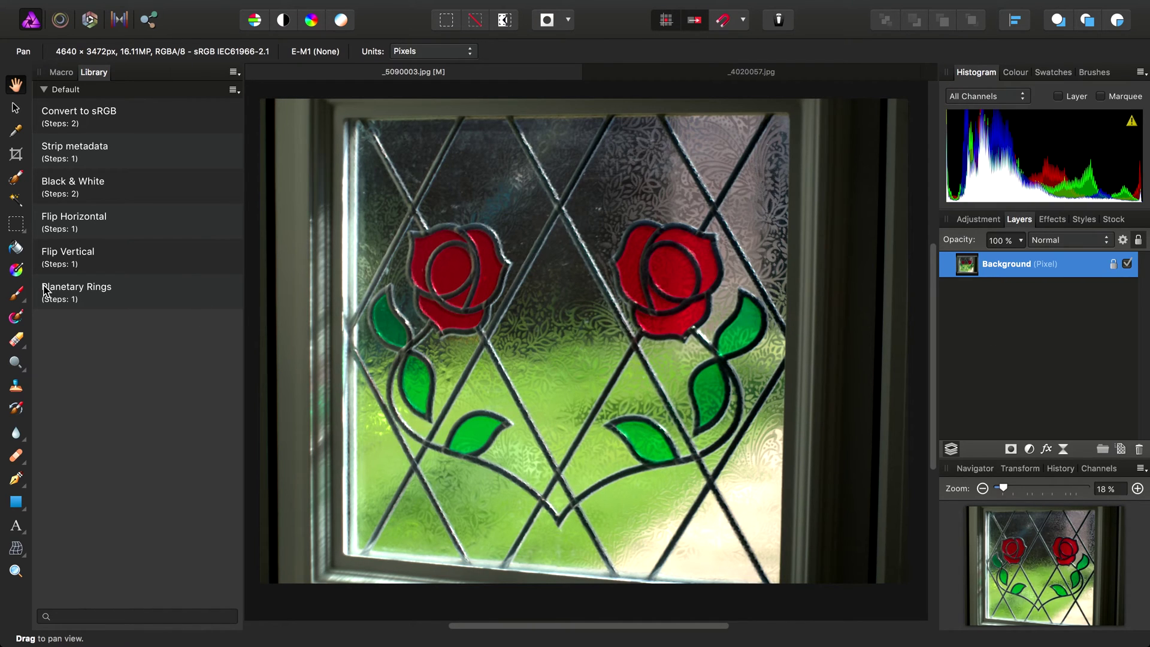
Run the Planetary Rings macro from the library, previewing the parameter at 0.506 and applying it at 1.
left_click(73, 293)
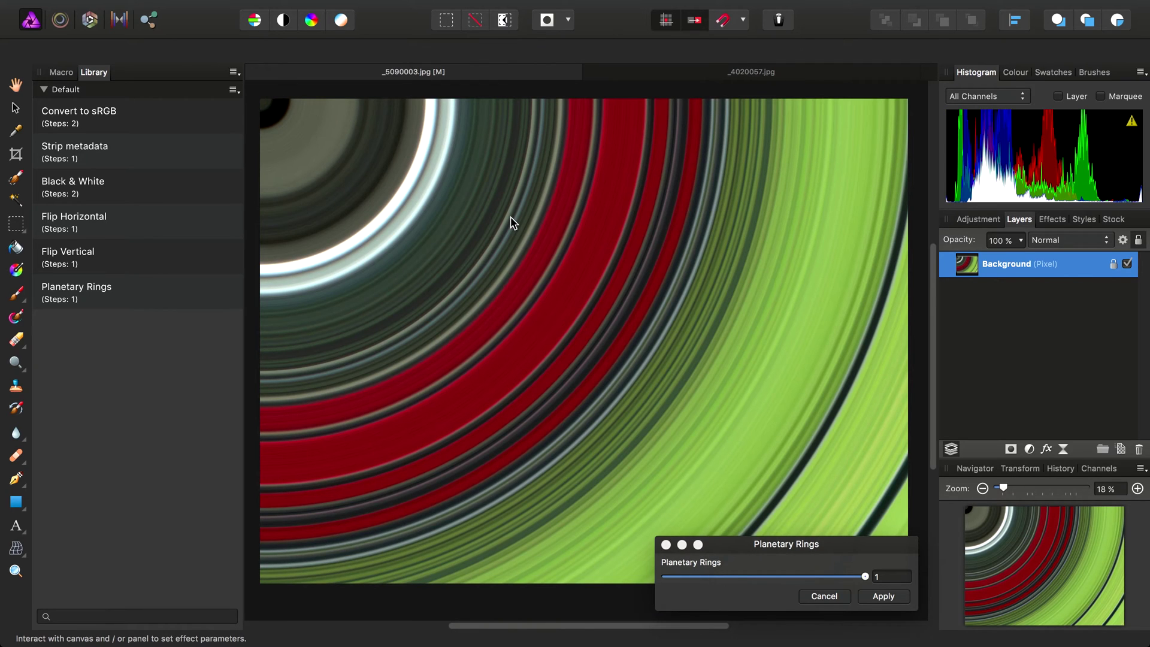
left_click_drag(813, 550, 762, 149)
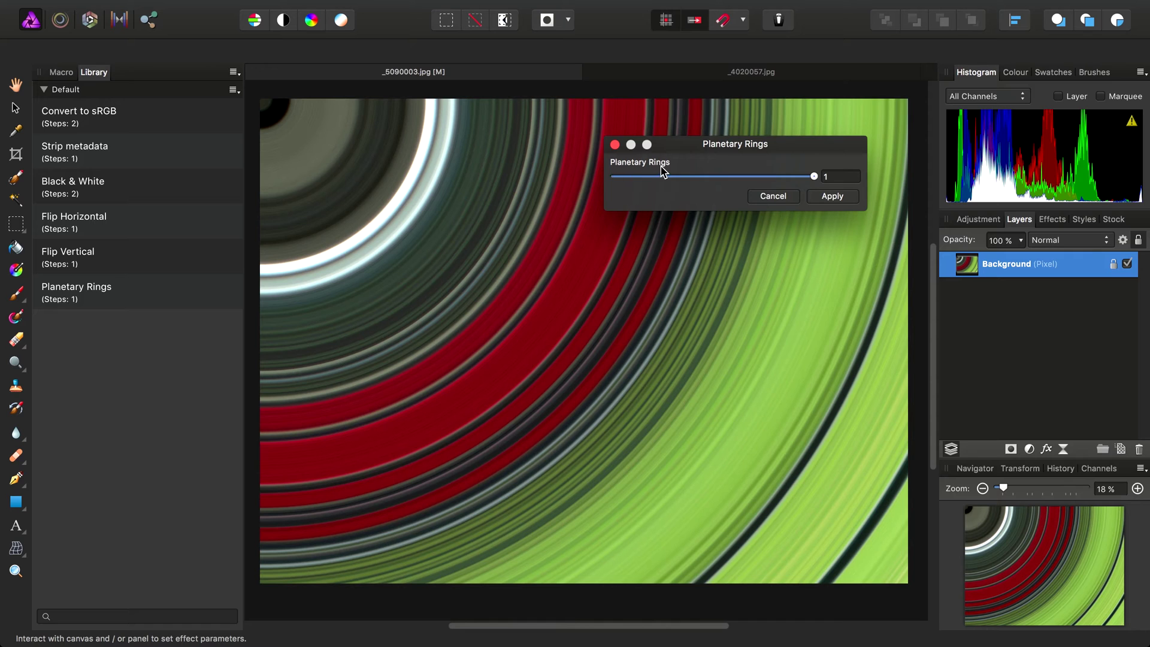
left_click_drag(814, 177, 717, 191)
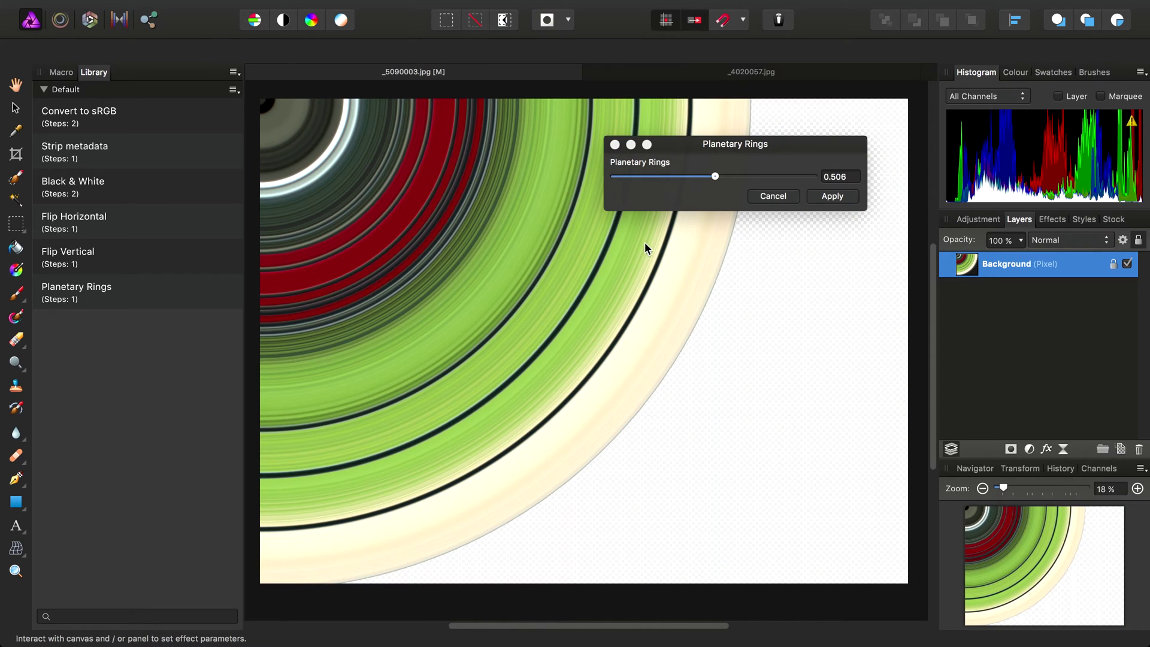
left_click_drag(714, 176, 817, 179)
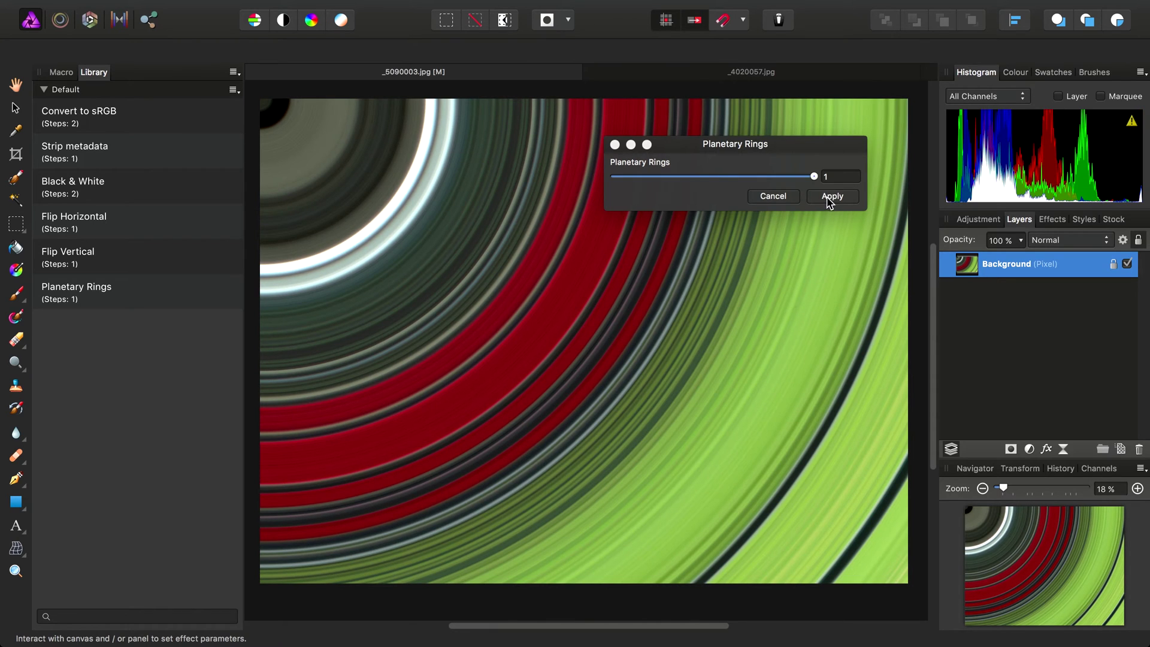
left_click(828, 197)
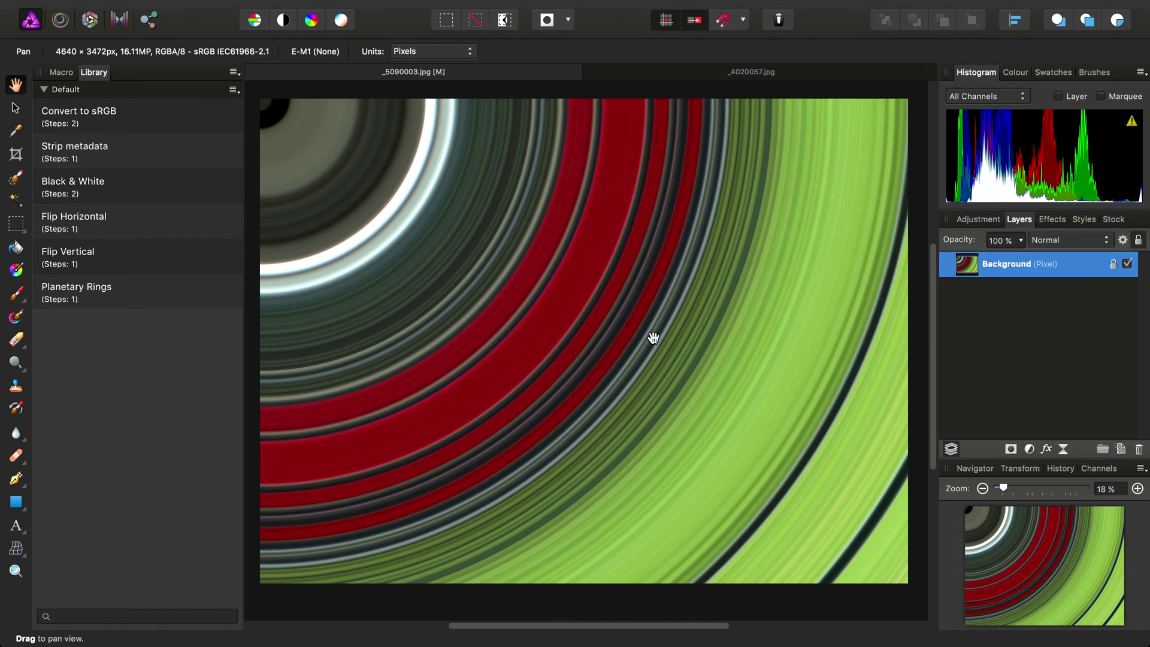
Switch to the _4020057.jpg image and start recording a new macro.
left_click(746, 75)
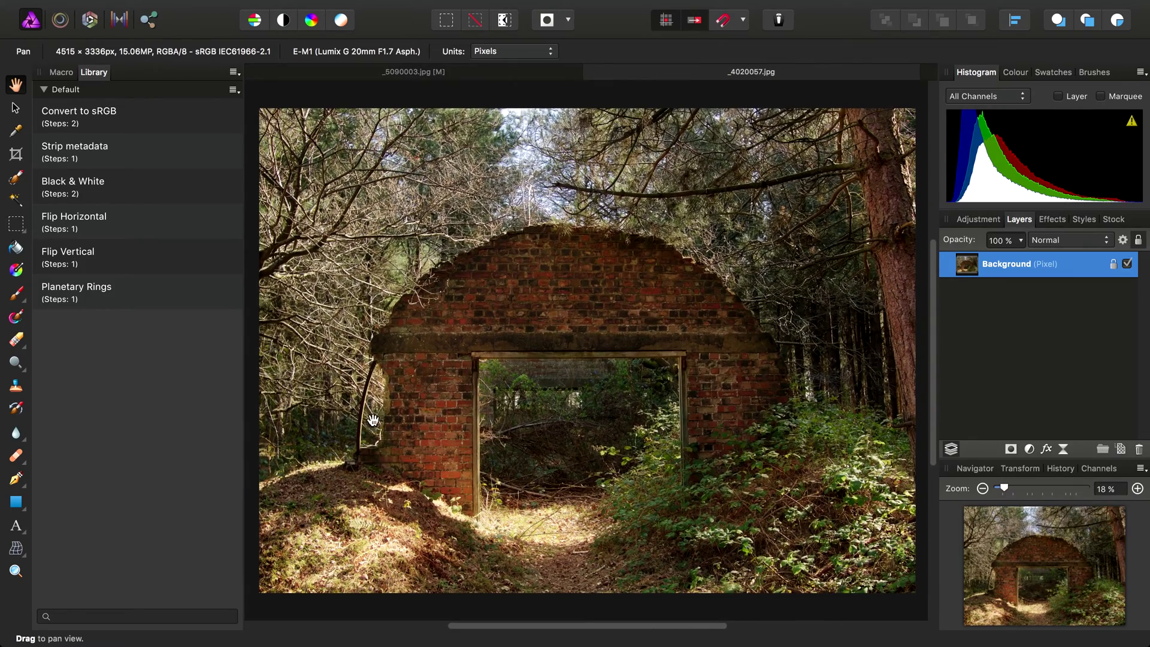
left_click(70, 71)
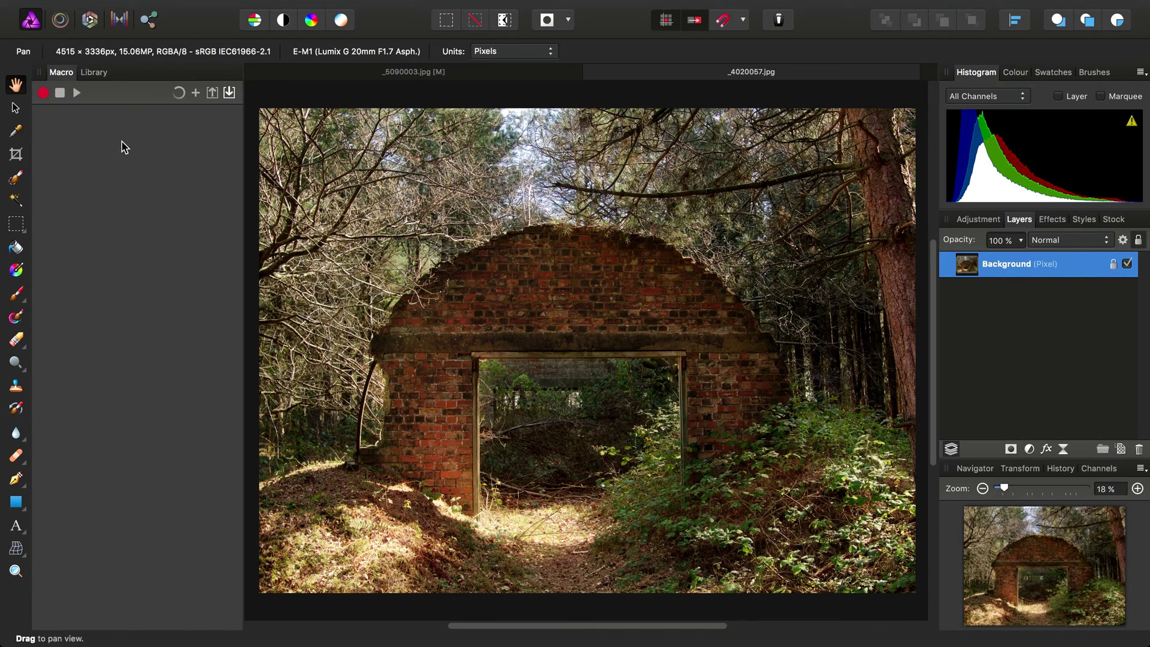
left_click(43, 93)
Duplicate the Background layer and rename the copy "Noise".
mouse_move(501, 5)
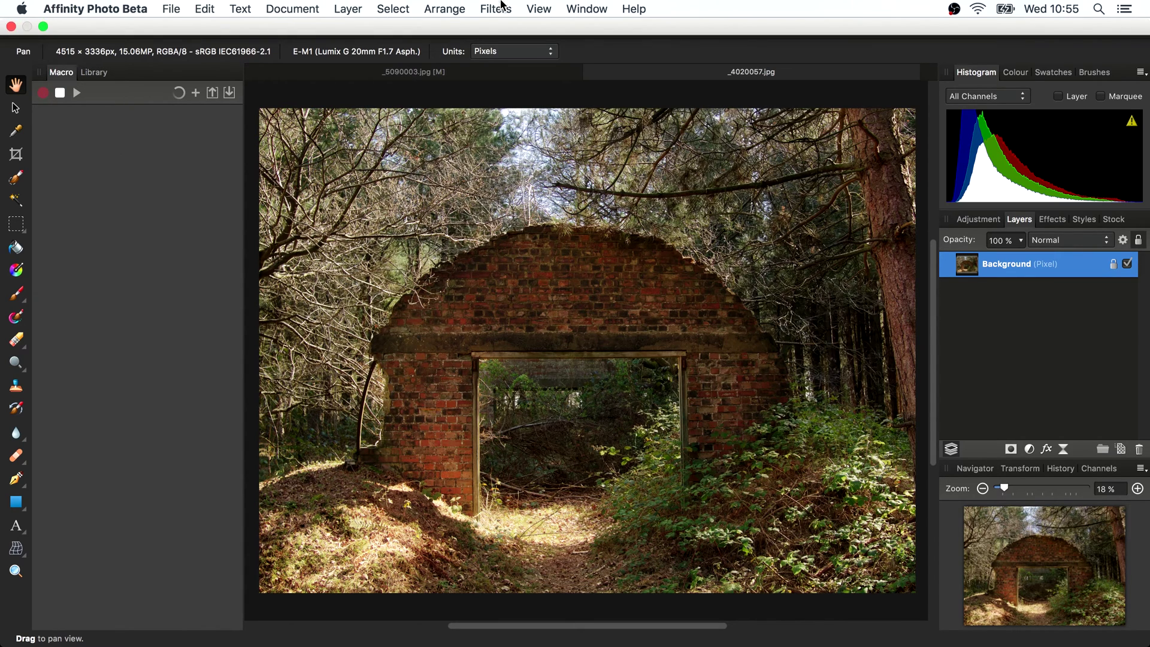
left_click(348, 9)
left_click(400, 226)
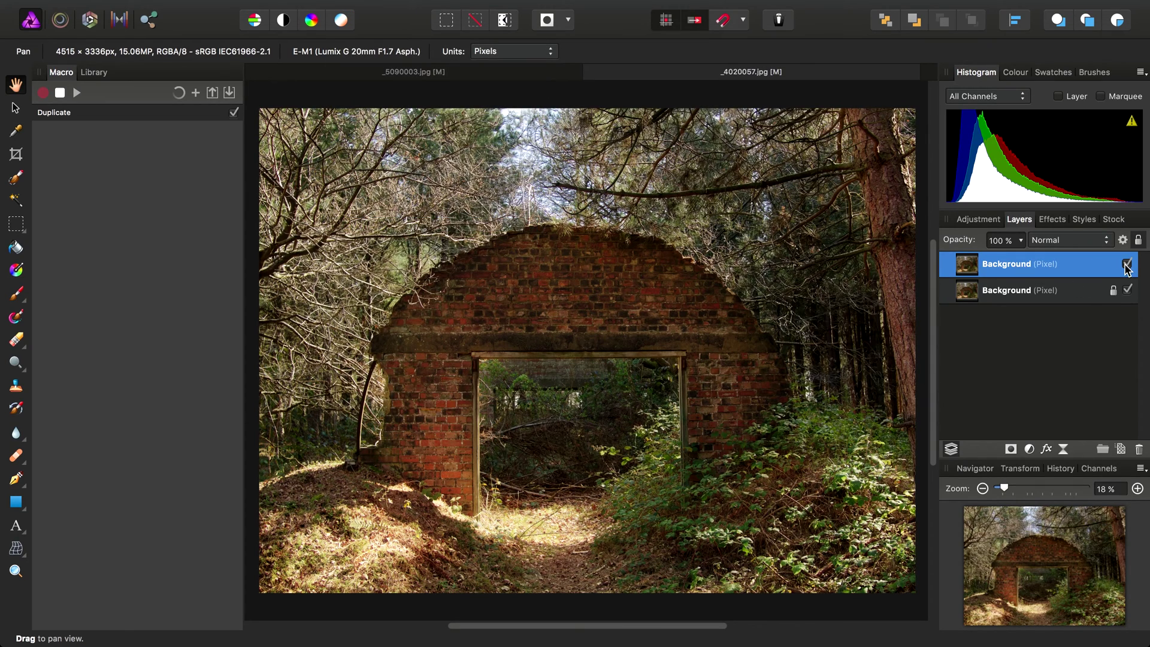
double_click(1060, 277)
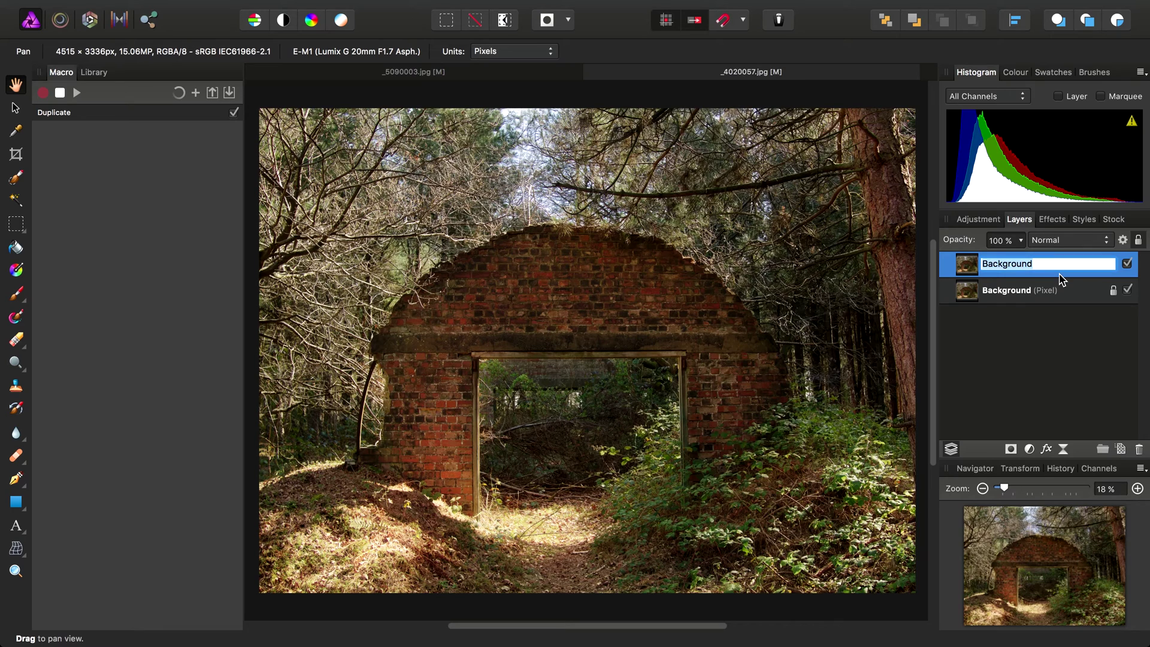
type("Noise")
key("Return")
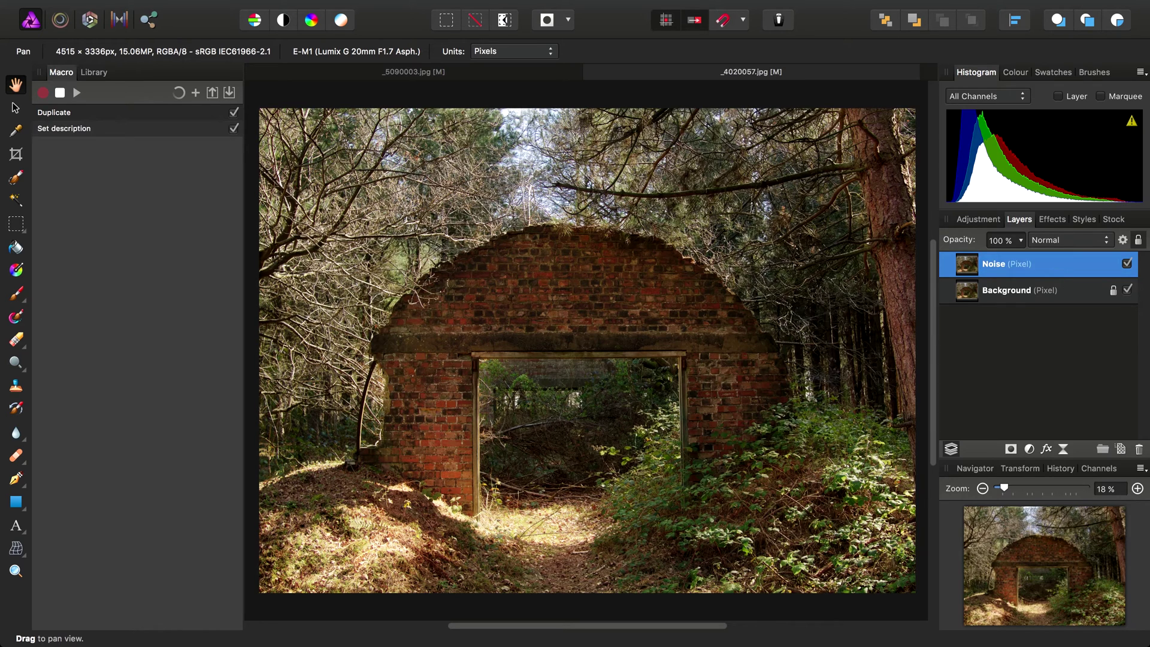
Start the Equations distortion on the Noise layer with x = noise(x*y)*a and y = noise(y*x)*a.
left_click(500, 8)
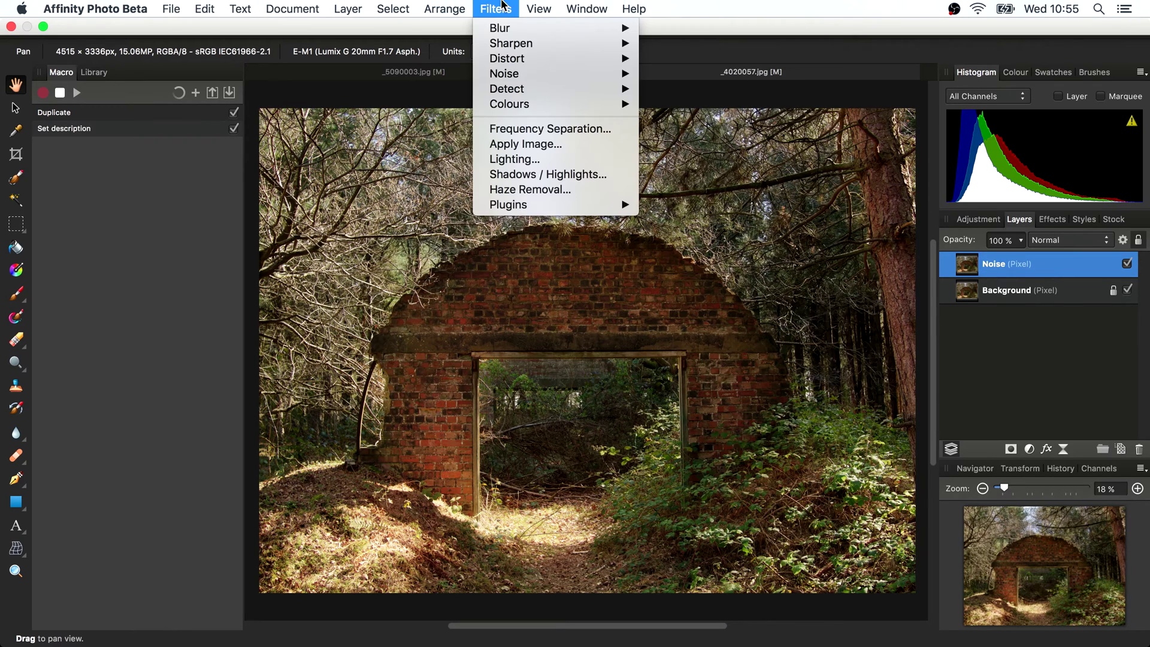
mouse_move(524, 60)
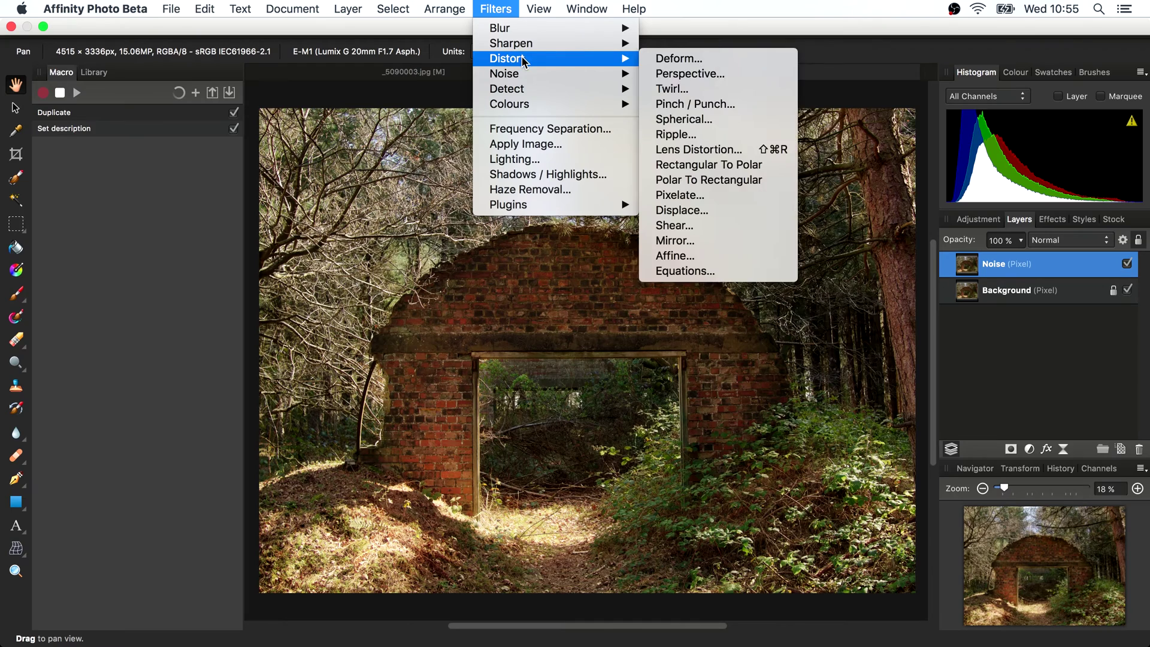
left_click(711, 275)
left_click_drag(728, 307, 575, 236)
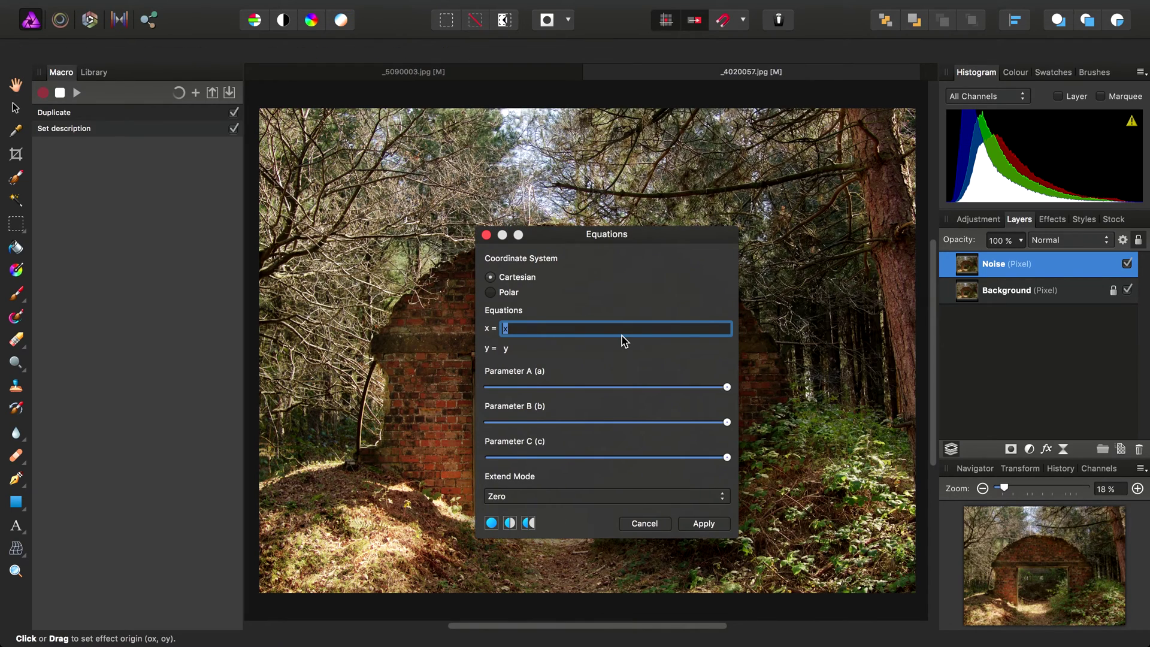
type("noise(x*y)")
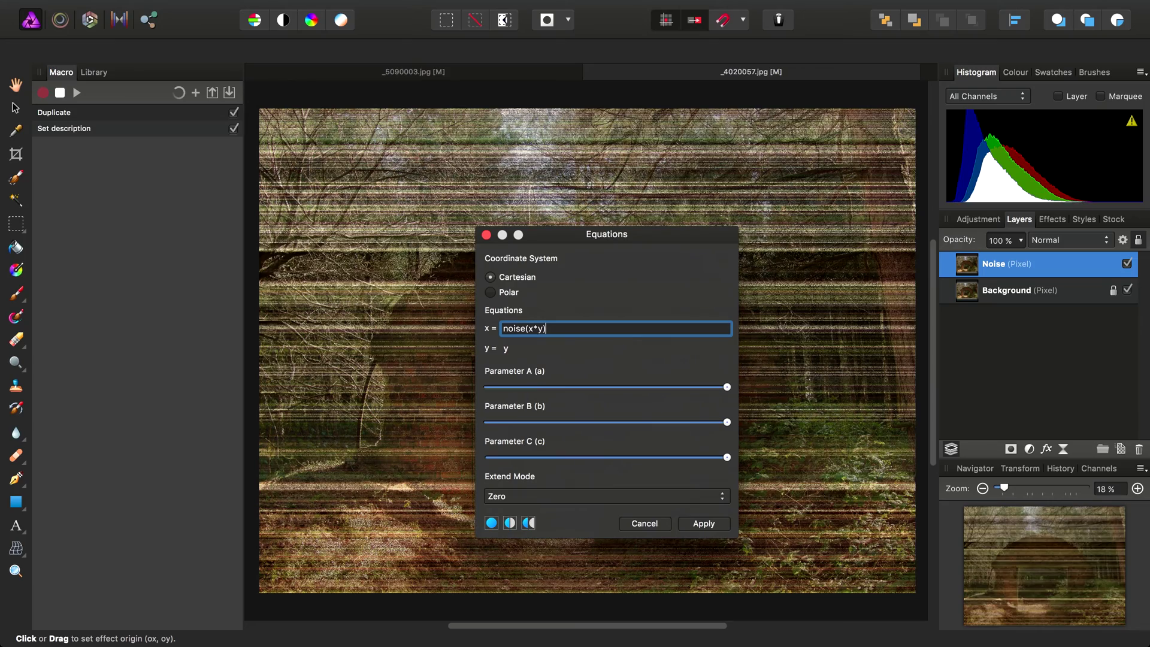
type("*a")
key("Tab")
type("noise(y")
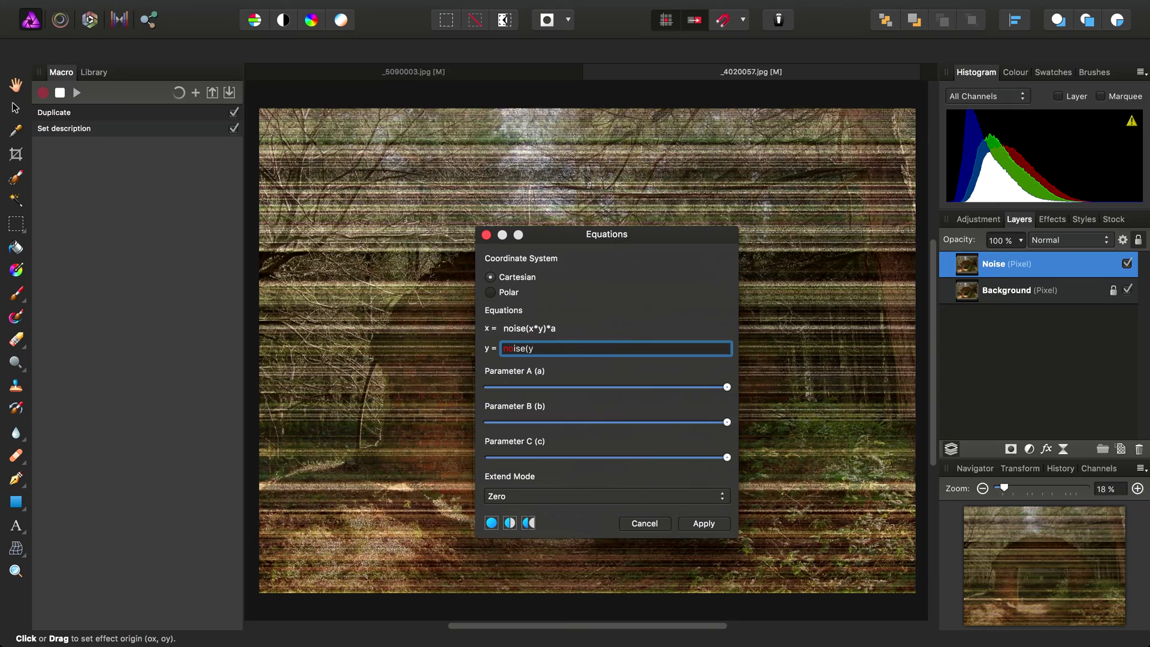
type("*x)*a")
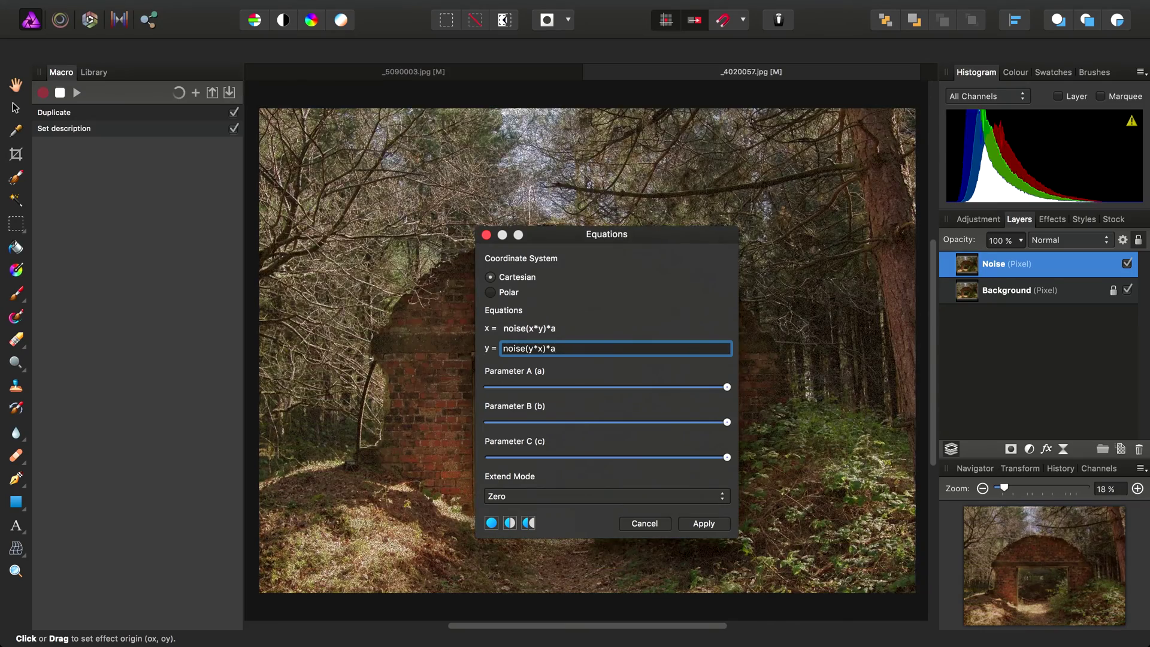
Change the noise function to noise4 in both the x and y equations.
left_click_drag(667, 244, 912, 209)
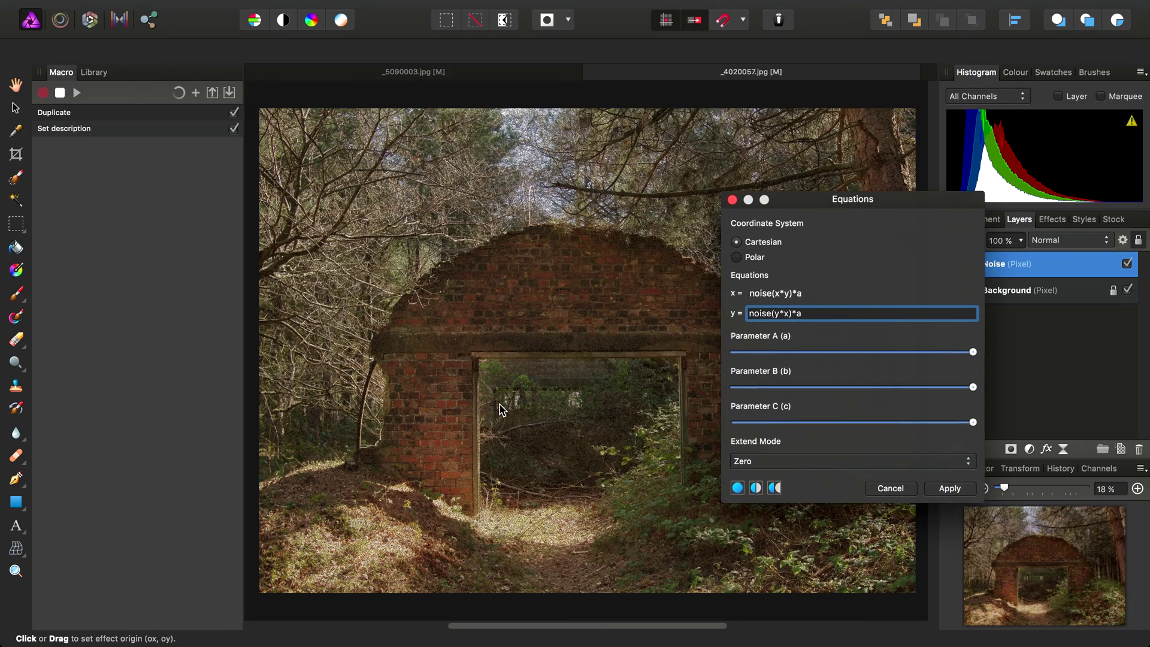
scroll(501, 371, "up", 10)
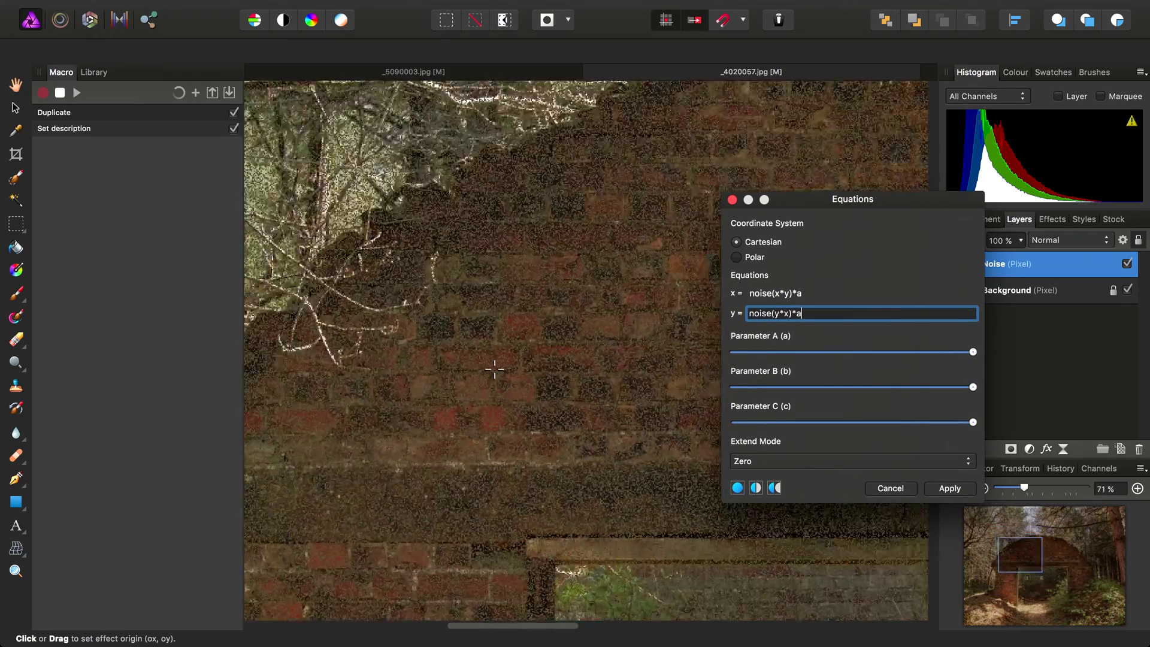
scroll(501, 370, "up", 5)
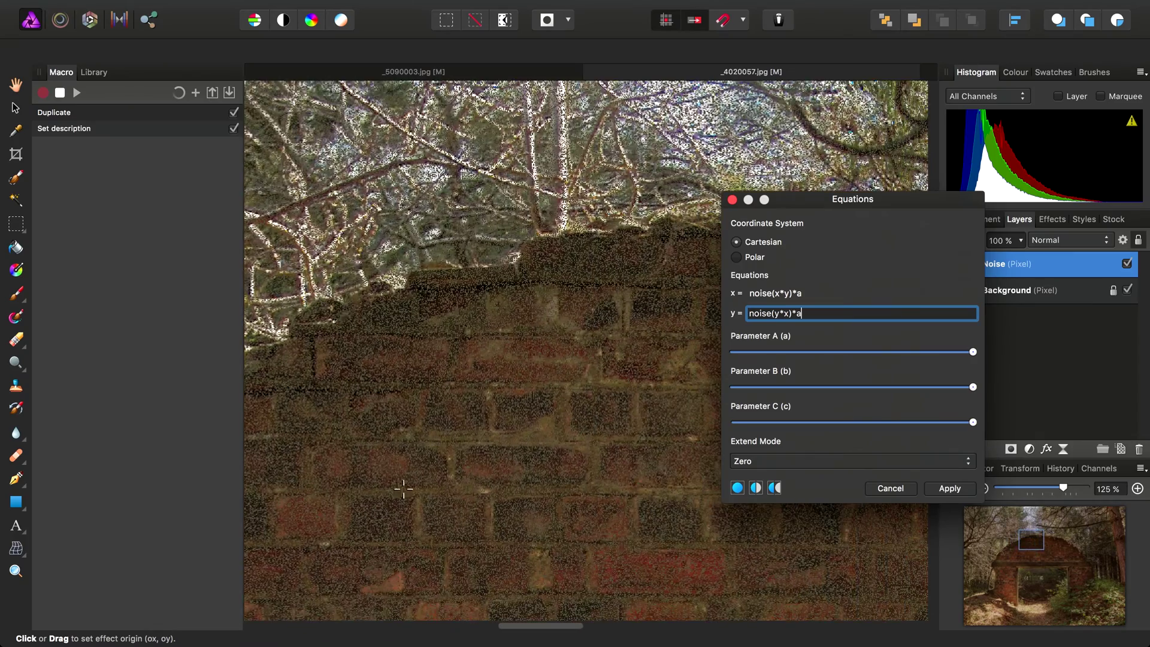
scroll(534, 279, "right", 2)
scroll(534, 279, "down", 1)
scroll(373, 201, "right", 10)
scroll(372, 201, "down", 4)
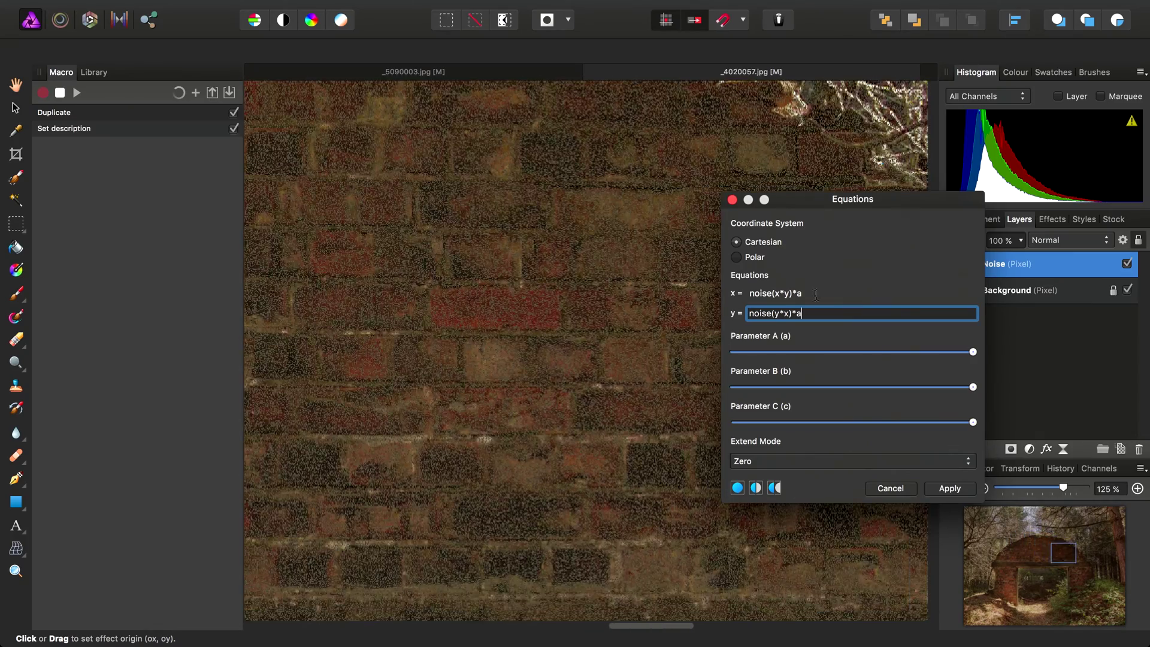
left_click(776, 294)
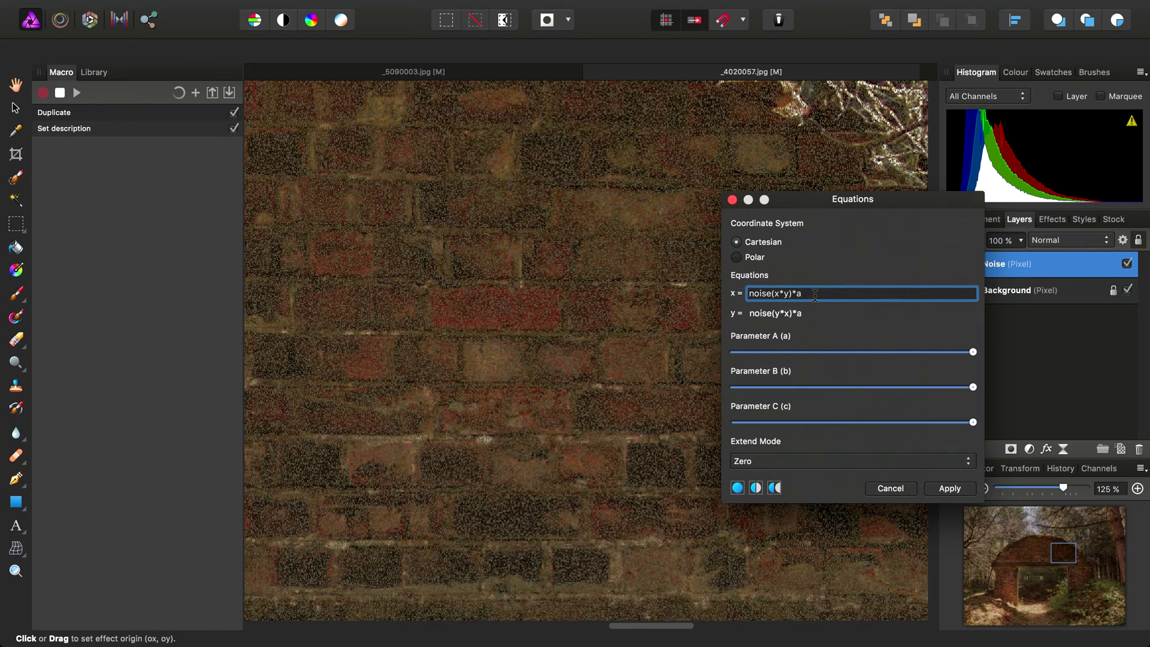
type("4")
left_click(774, 314)
type("4")
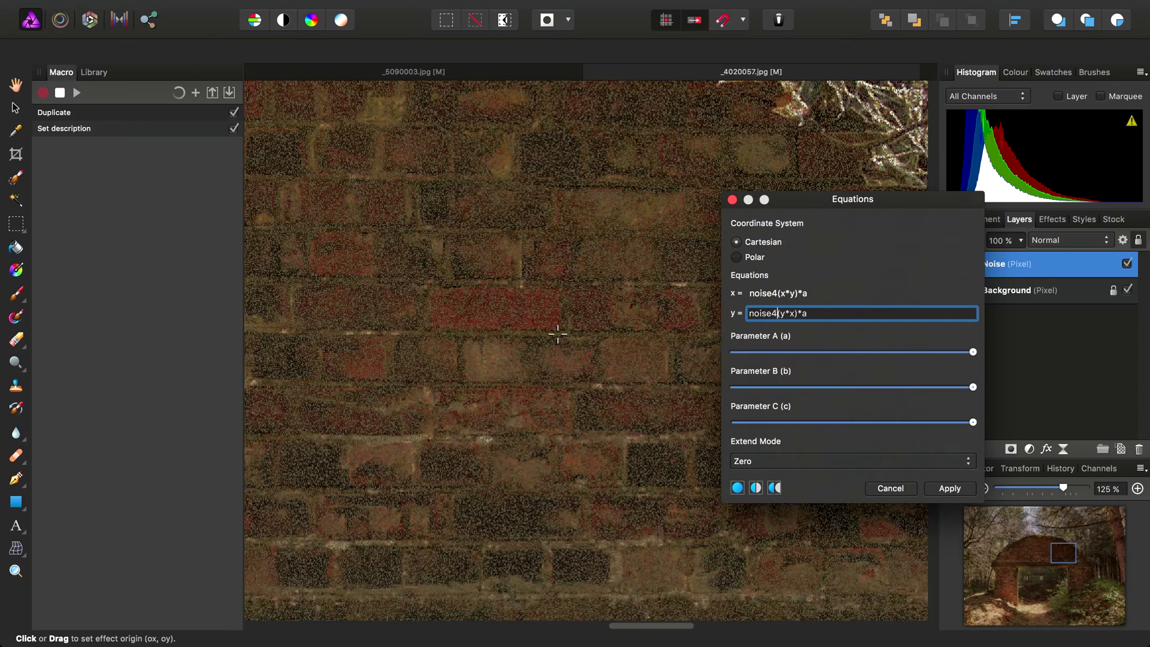
Try the Full extend mode for the Equations distortion and return it to Zero.
left_click(819, 461)
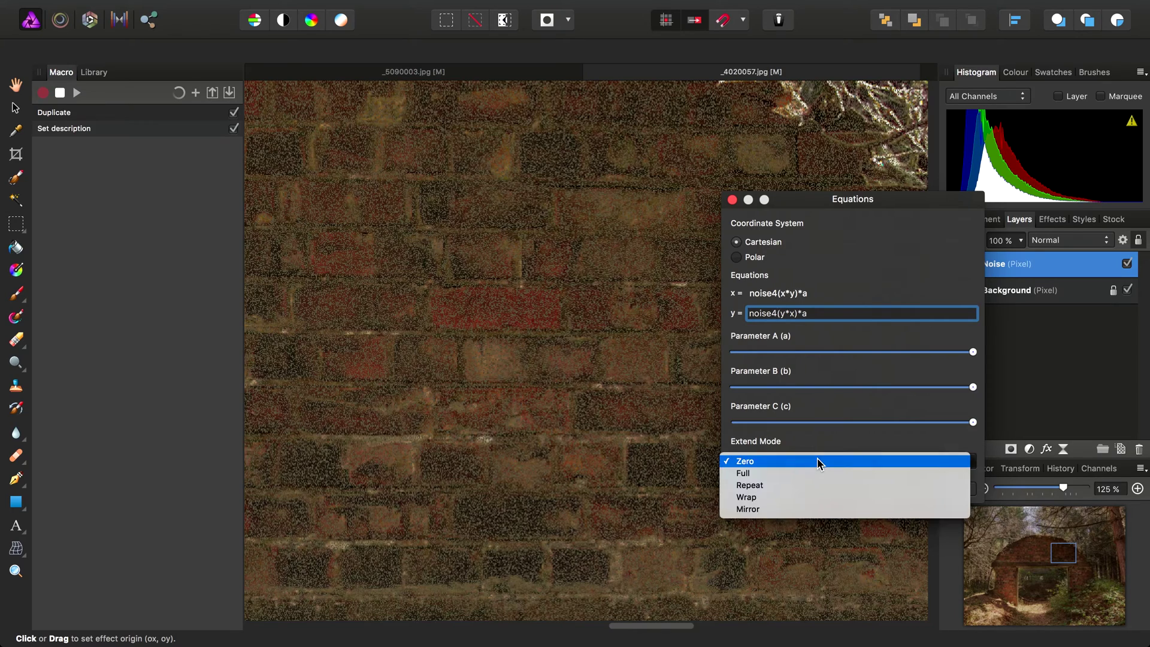
left_click(778, 472)
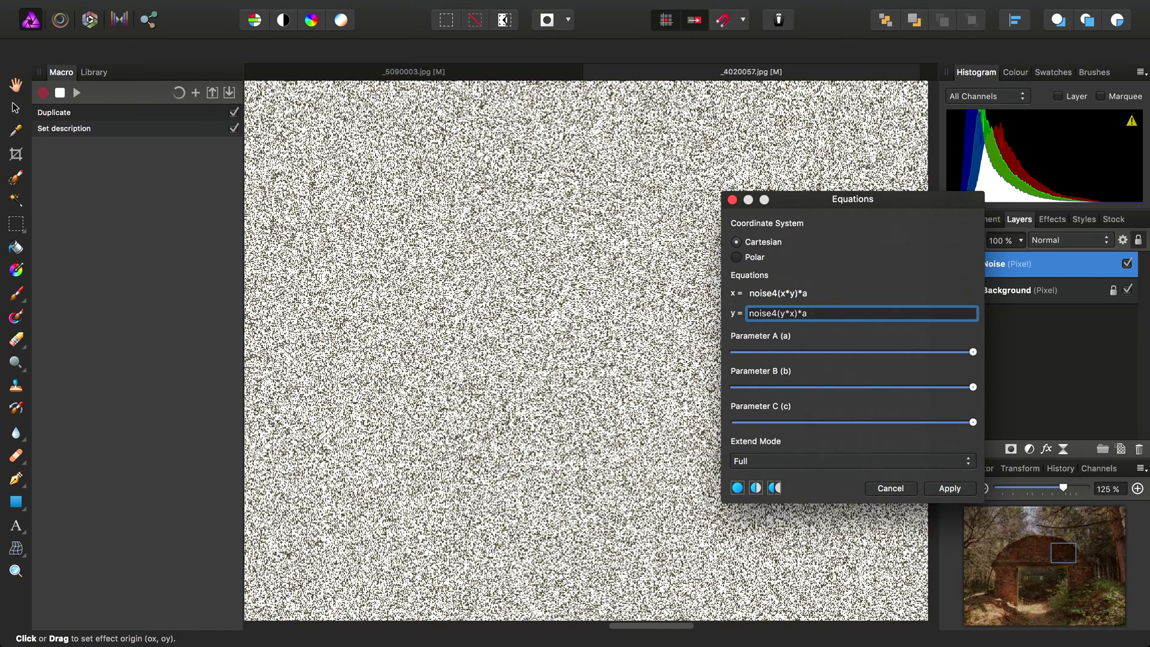
left_click(819, 462)
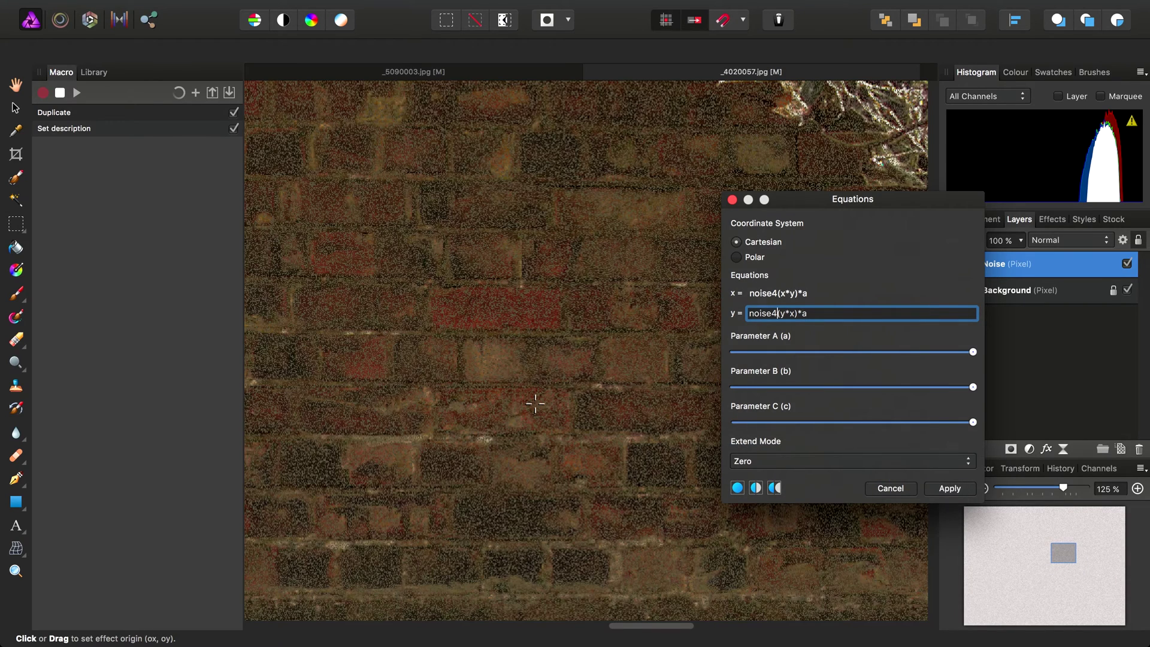
Lower Parameter A of the Equations distortion to about 0.52 and apply the filter.
left_click(820, 293)
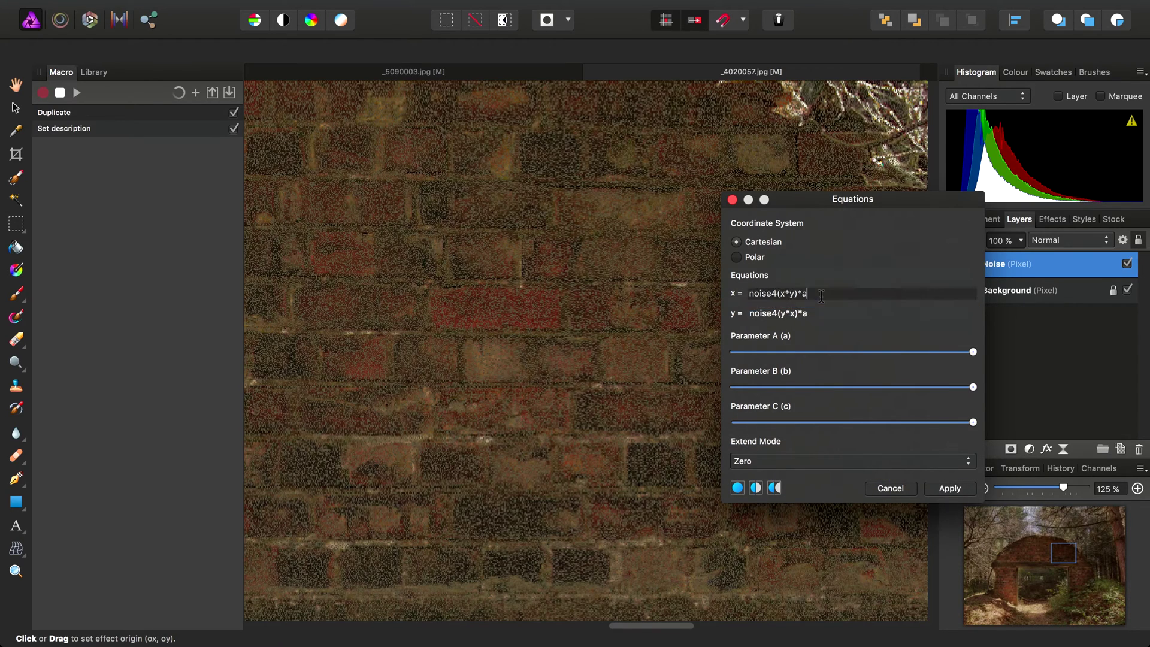
left_click(821, 312)
left_click_drag(973, 352, 857, 357)
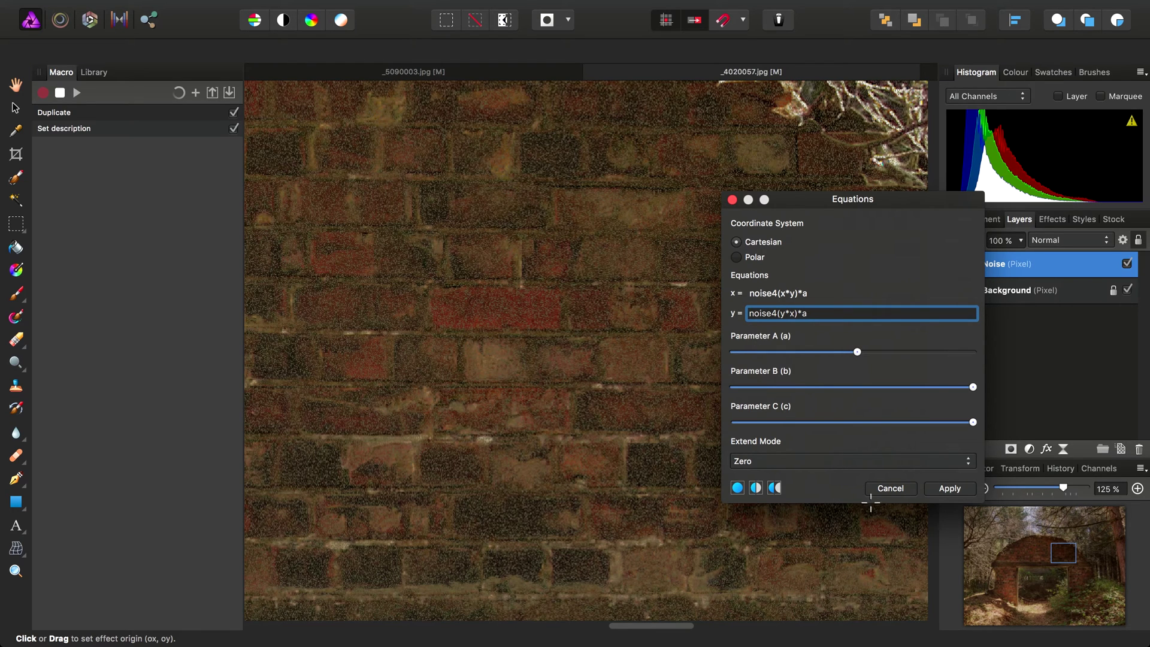
left_click(949, 488)
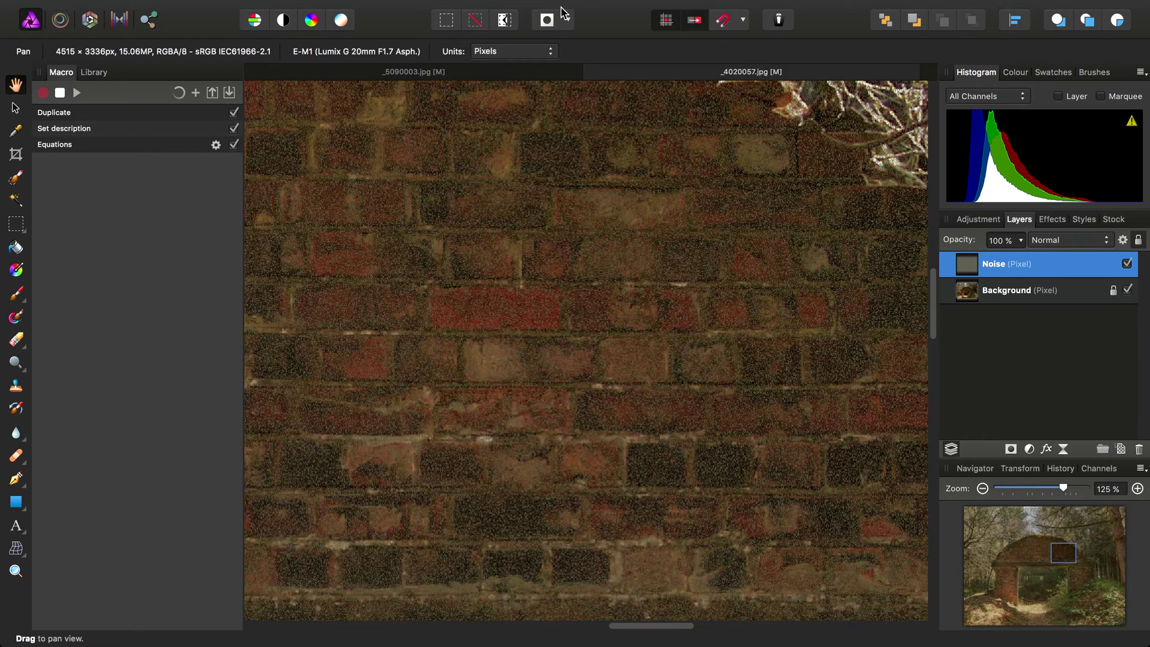
Apply a Gaussian Blur with a 0.1 px radius to the Noise layer.
left_click(506, 9)
mouse_move(508, 51)
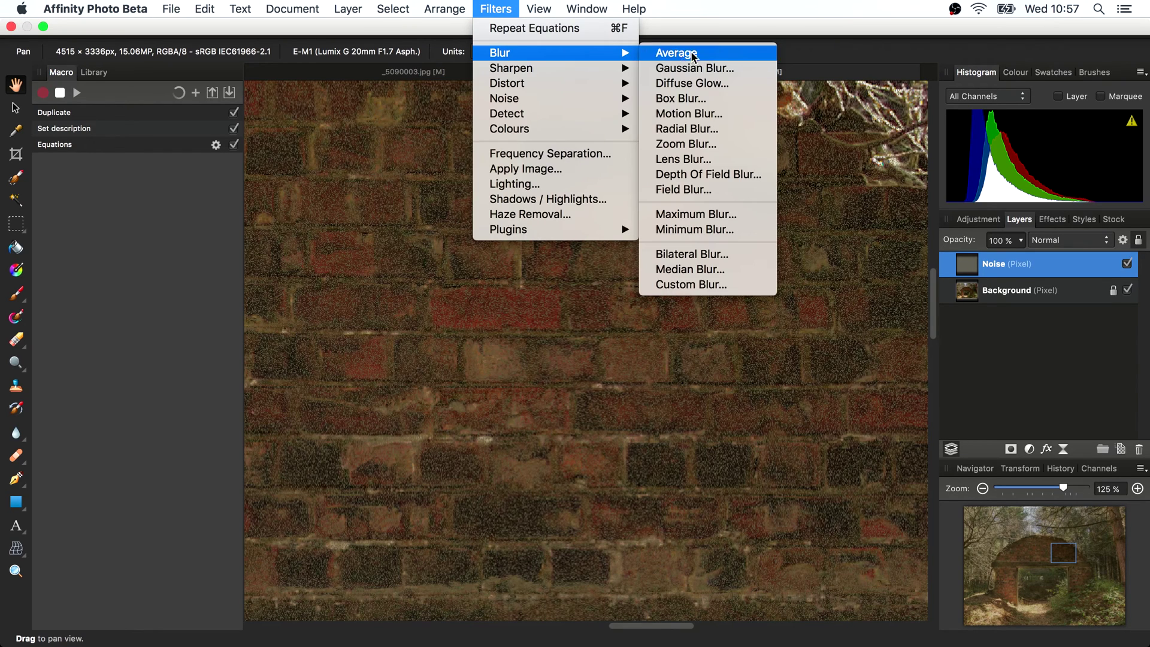
left_click(689, 68)
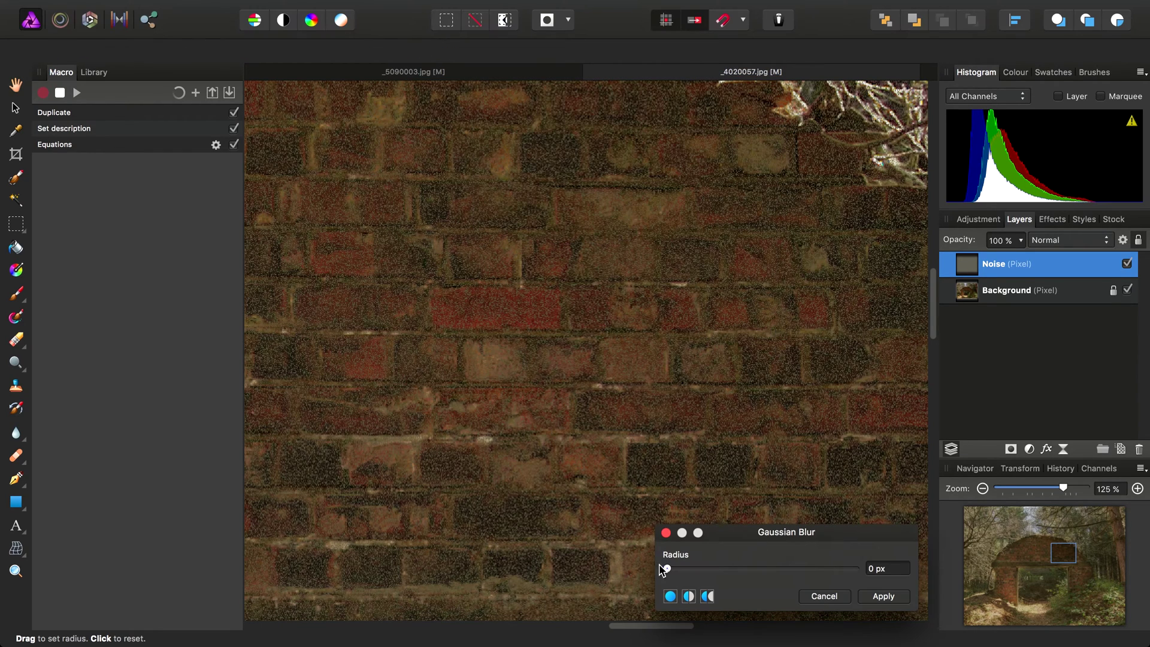
left_click_drag(667, 569, 672, 572)
scroll(505, 299, "up", 5)
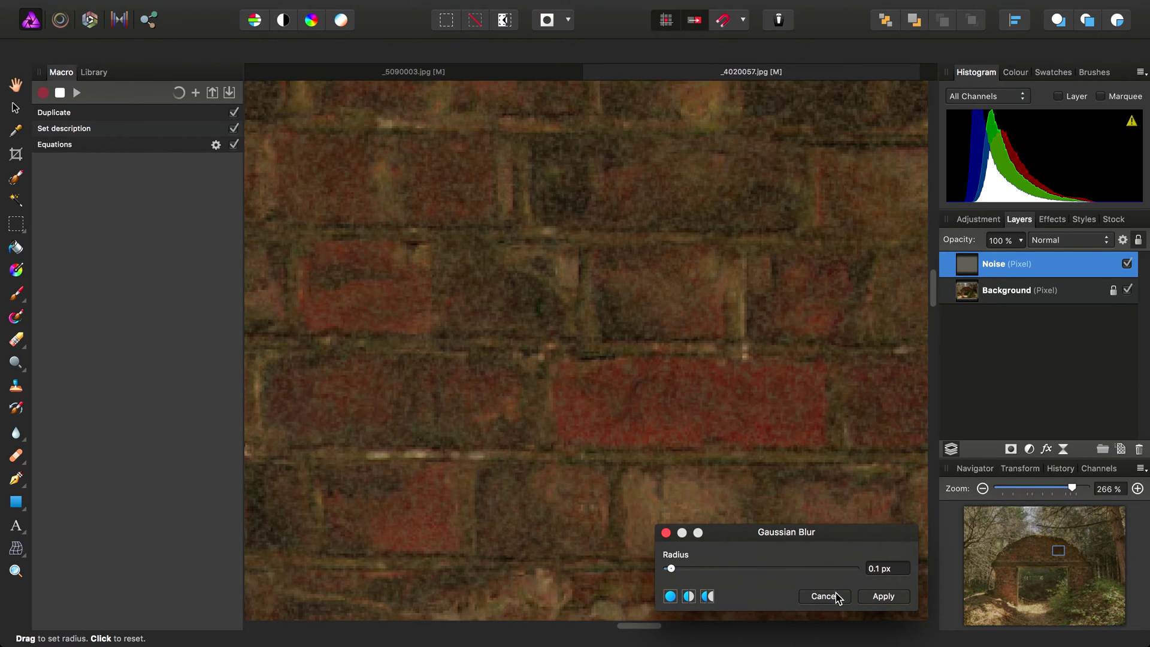
left_click_drag(830, 532, 800, 414)
left_click(853, 479)
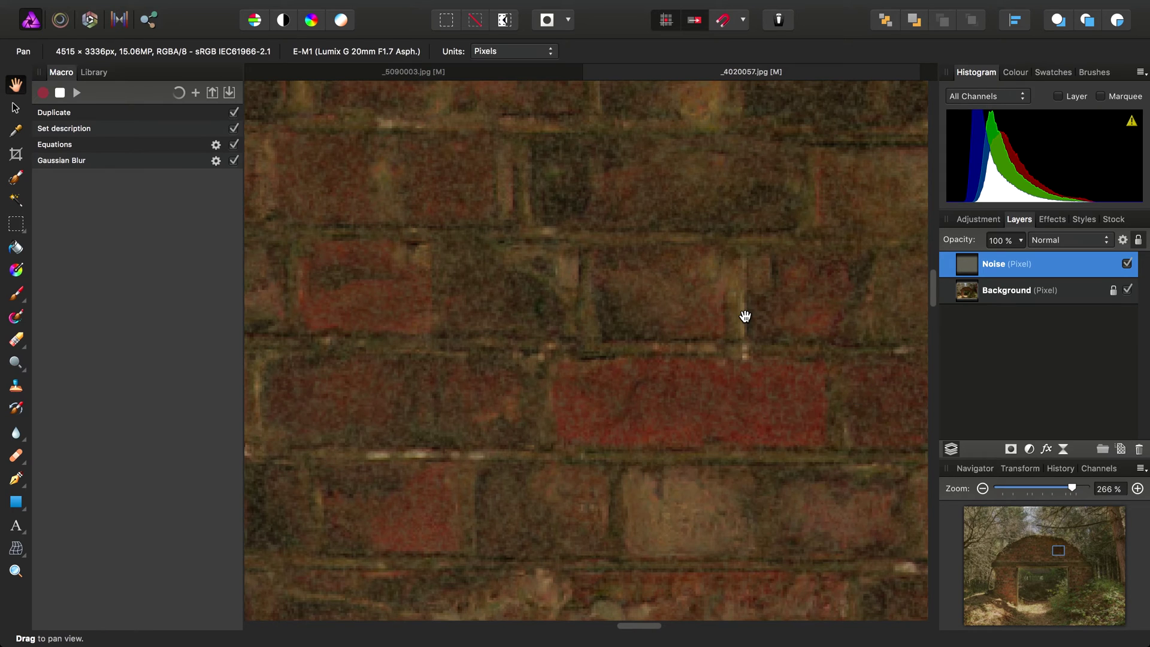
Add an HSL adjustment with Saturation Shift at -100% and merge it into the Noise layer.
left_click_drag(745, 316, 827, 554)
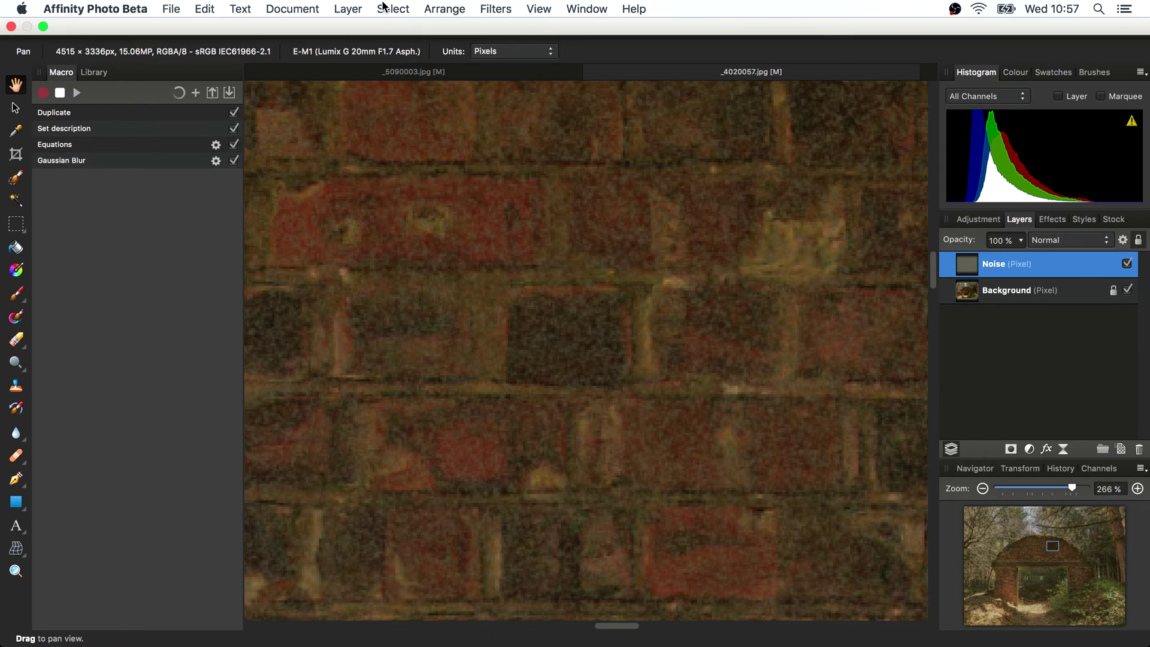
left_click(352, 7)
mouse_move(444, 145)
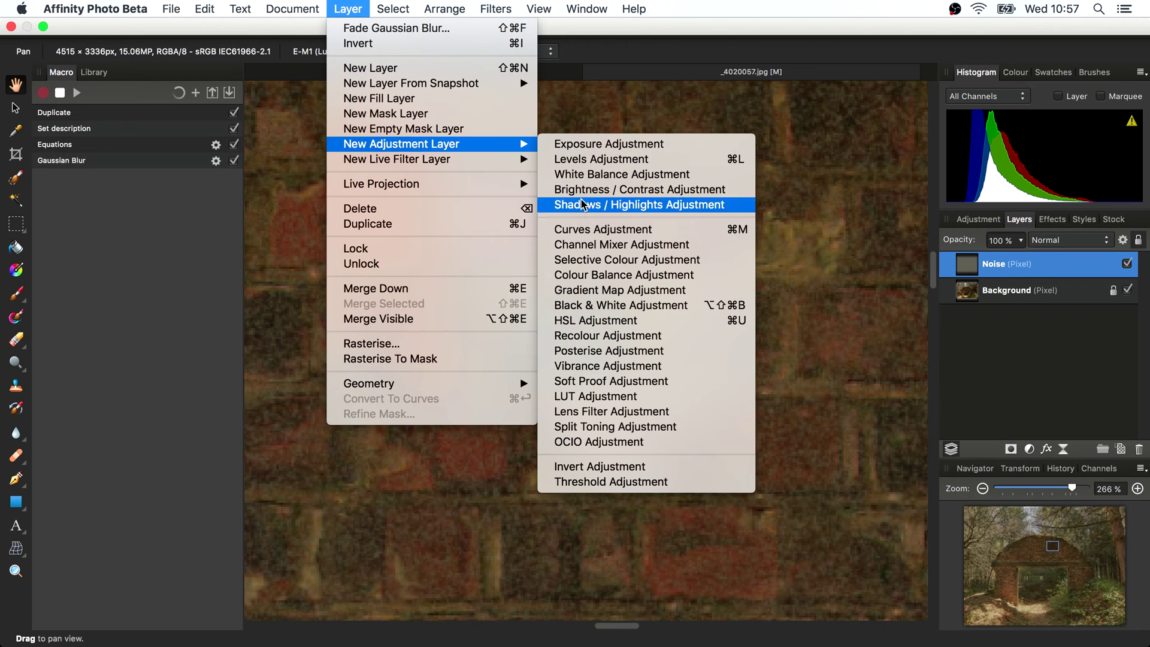
left_click(601, 321)
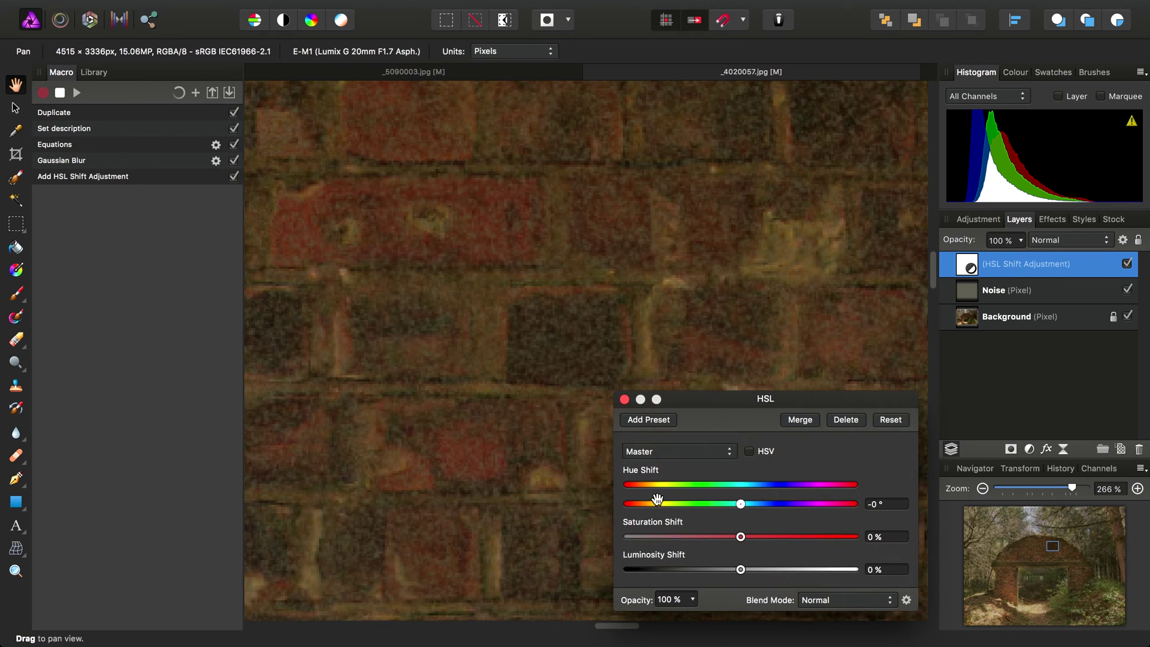
left_click_drag(740, 537, 606, 547)
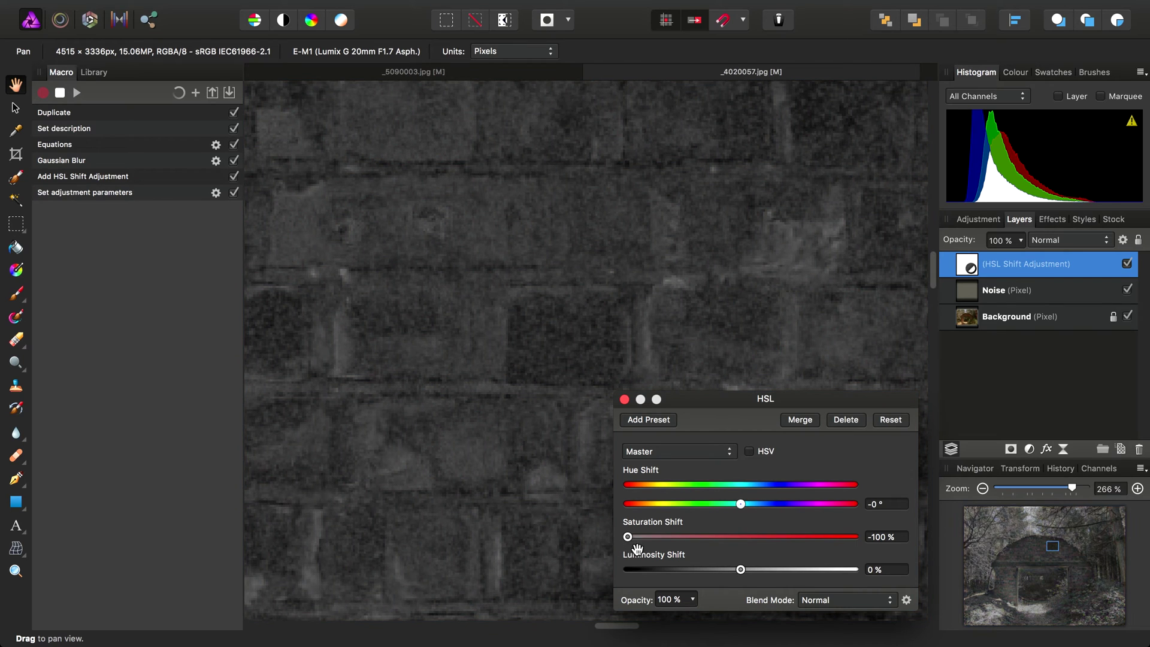
left_click(808, 421)
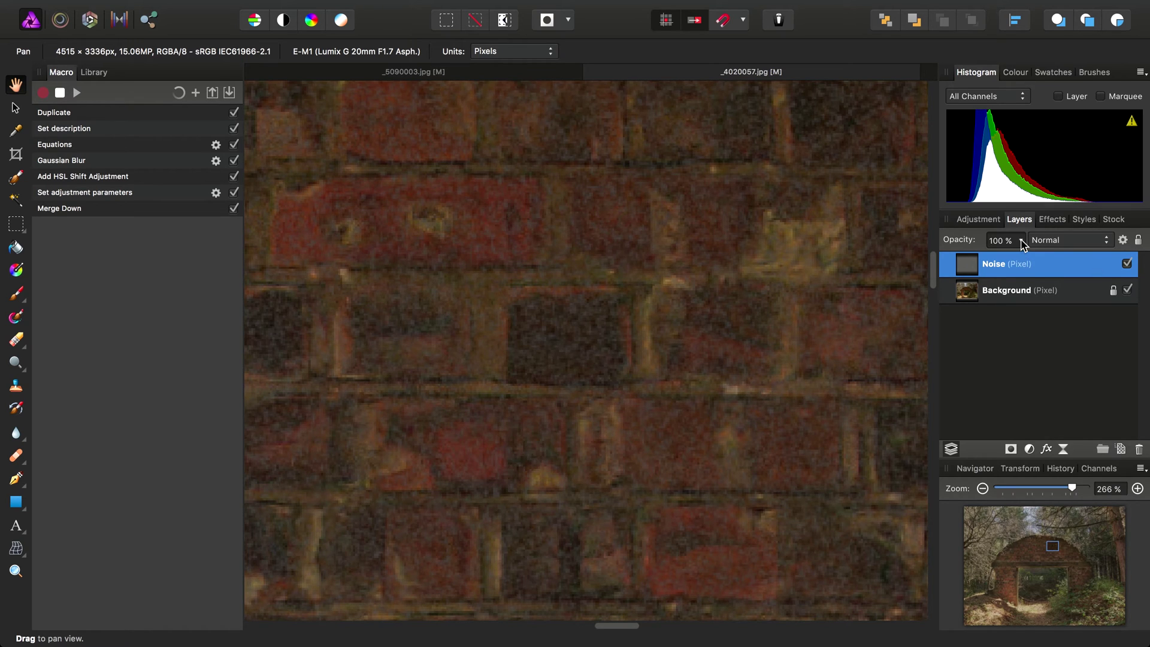
Try the Noise layer at 50% opacity, settle on 75%, and stop recording the macro.
left_click_drag(1023, 242, 952, 259)
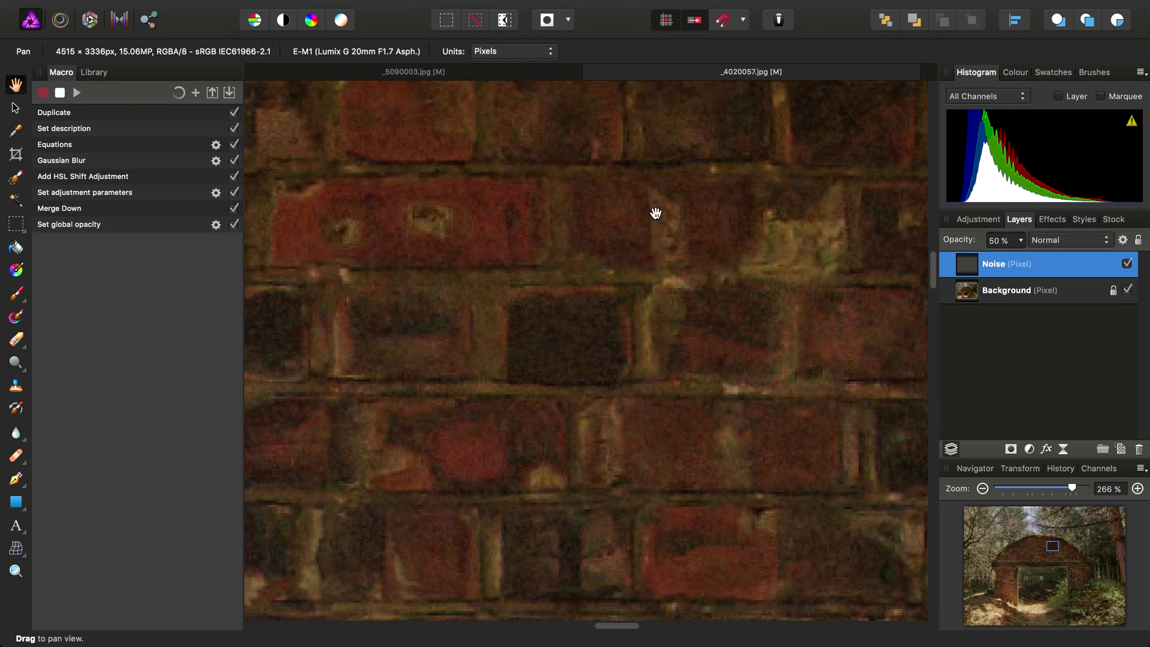
left_click_drag(655, 214, 834, 457)
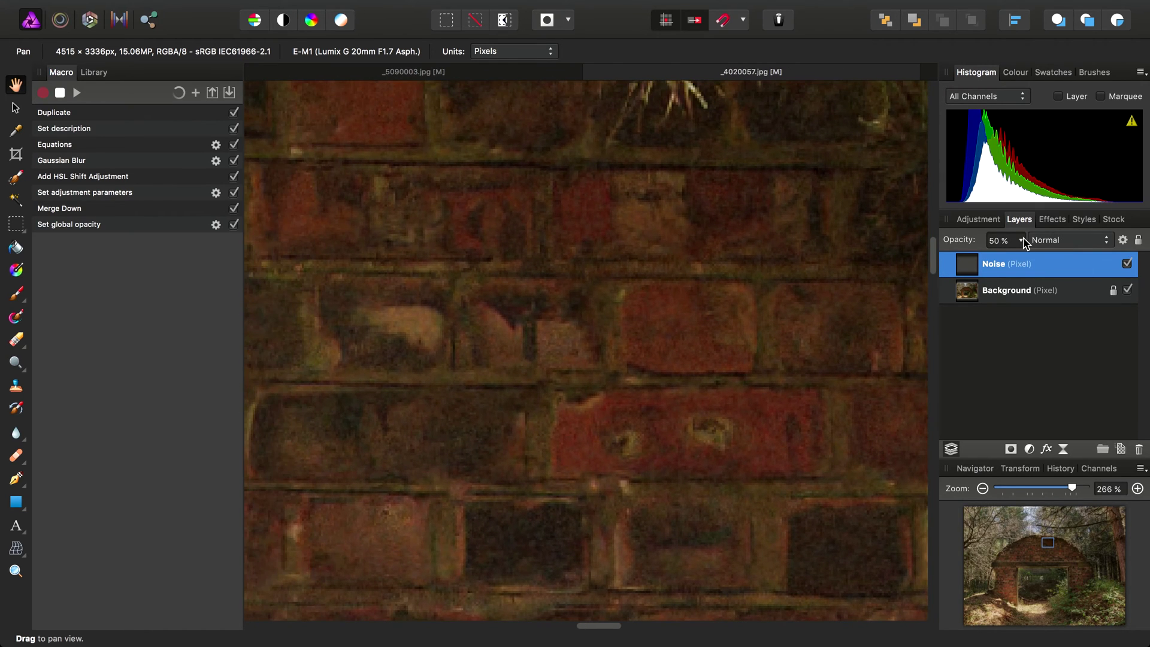
left_click_drag(1023, 243, 1055, 267)
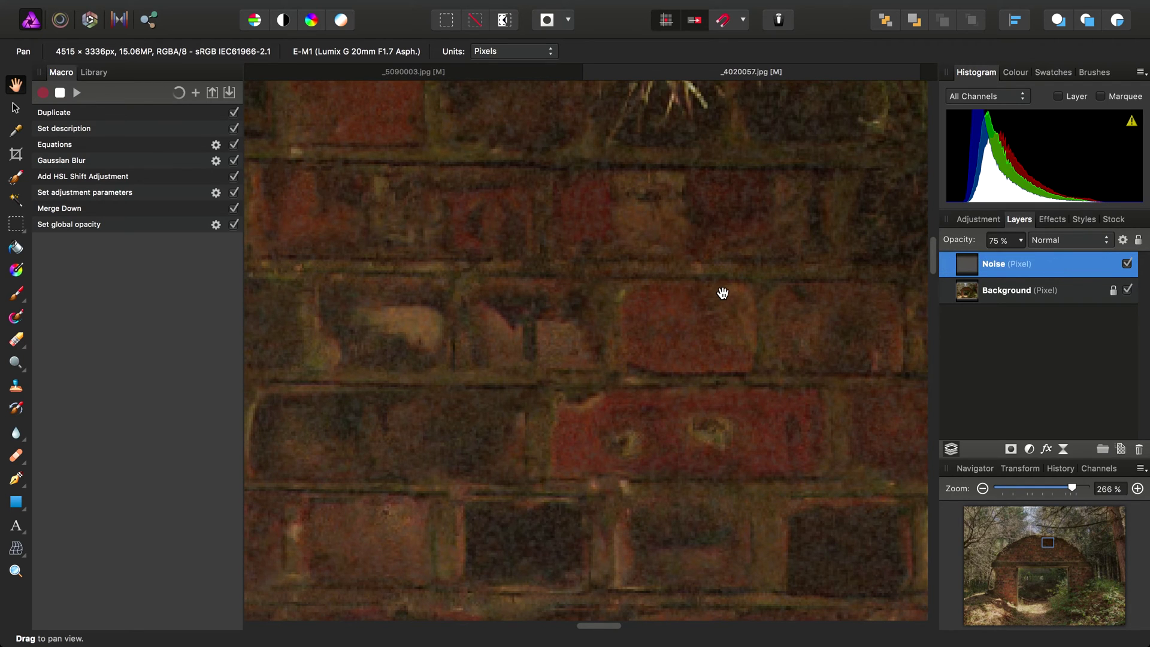
key("super+0")
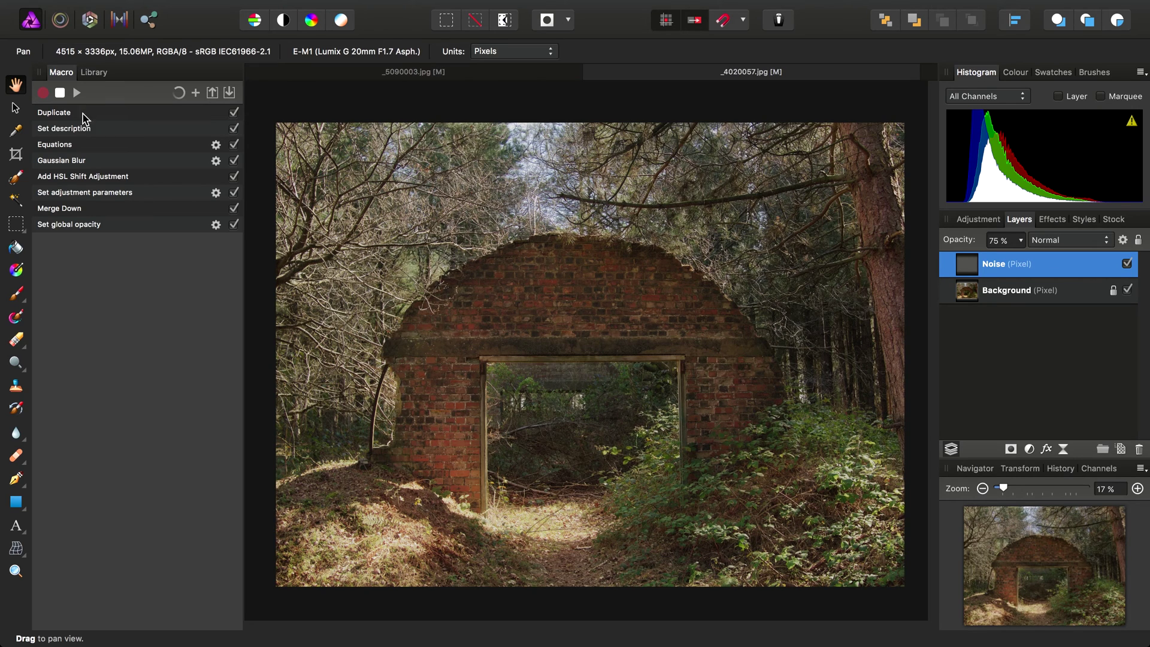
left_click(60, 93)
Expose Parameter A of the recorded Equations step for playback under the name "Noise Strength".
left_click(217, 146)
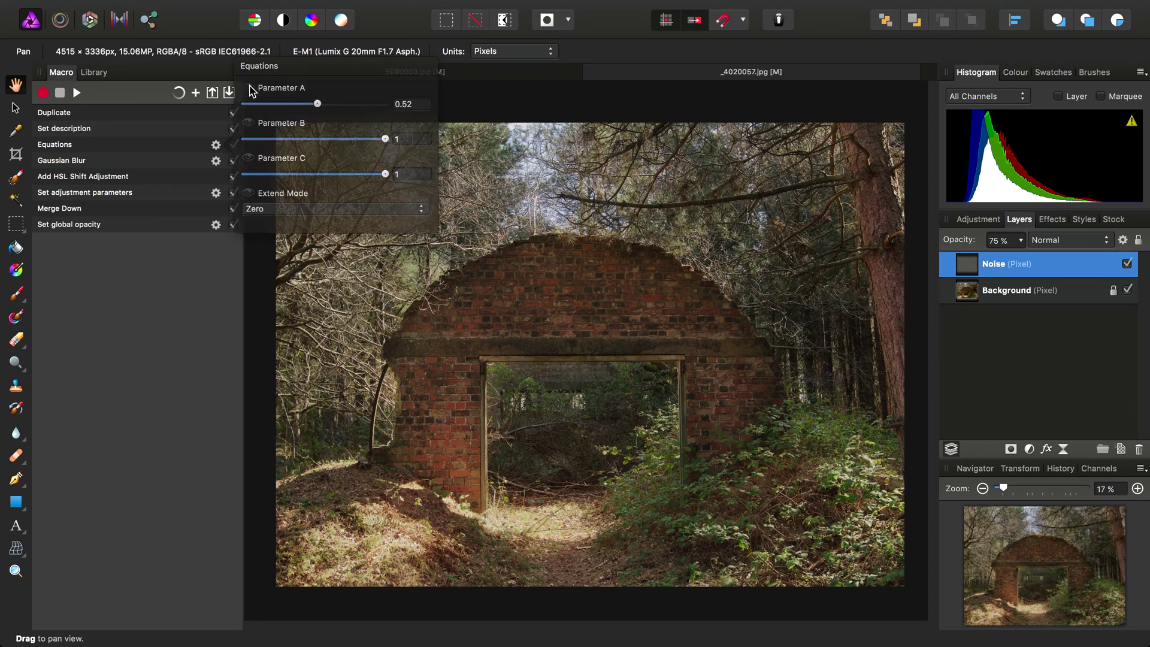
left_click(251, 90)
type("N")
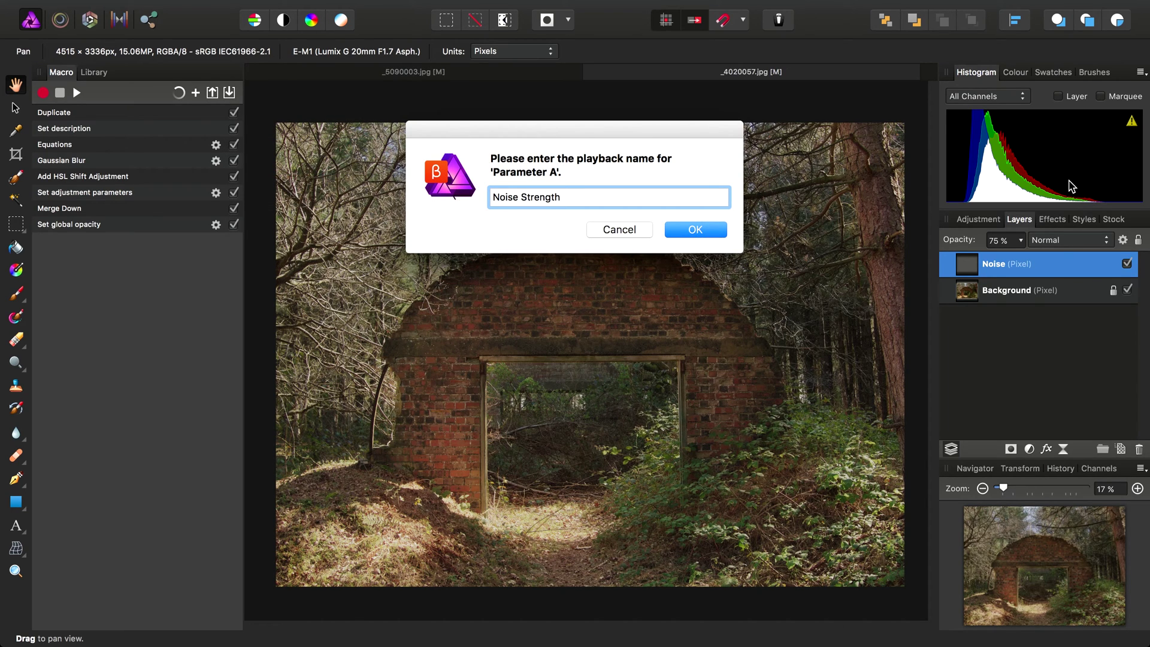
type("oise Strength")
left_click(710, 229)
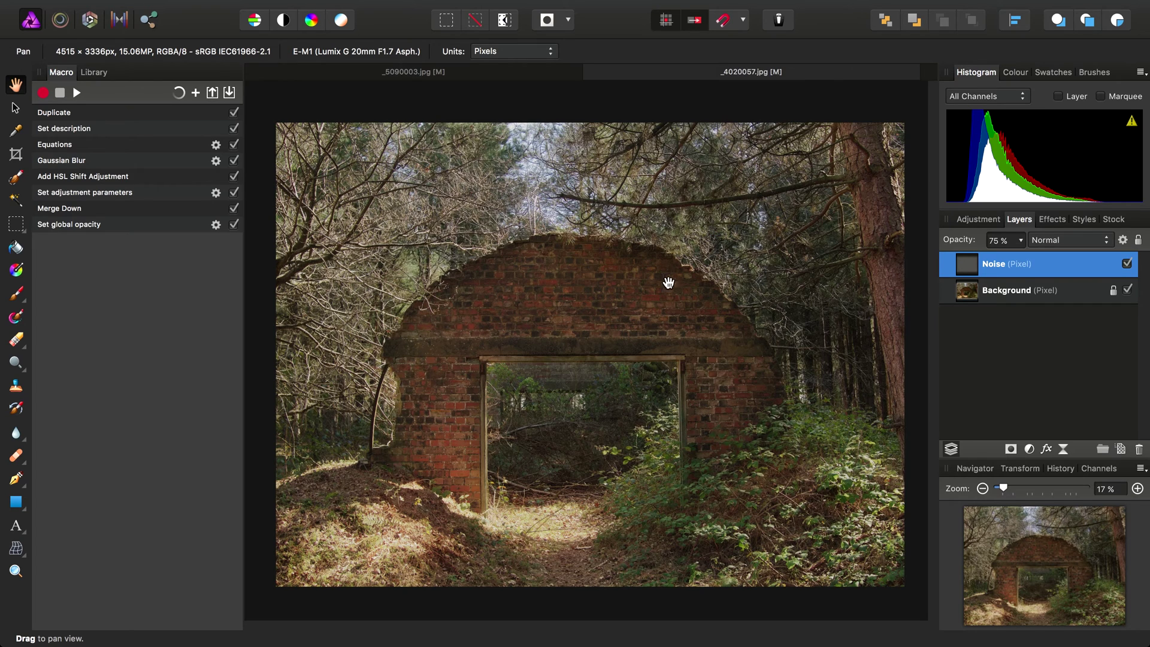
Expose the Radius of the recorded Gaussian Blur step for playback under the name "Noise Softness".
left_click(215, 161)
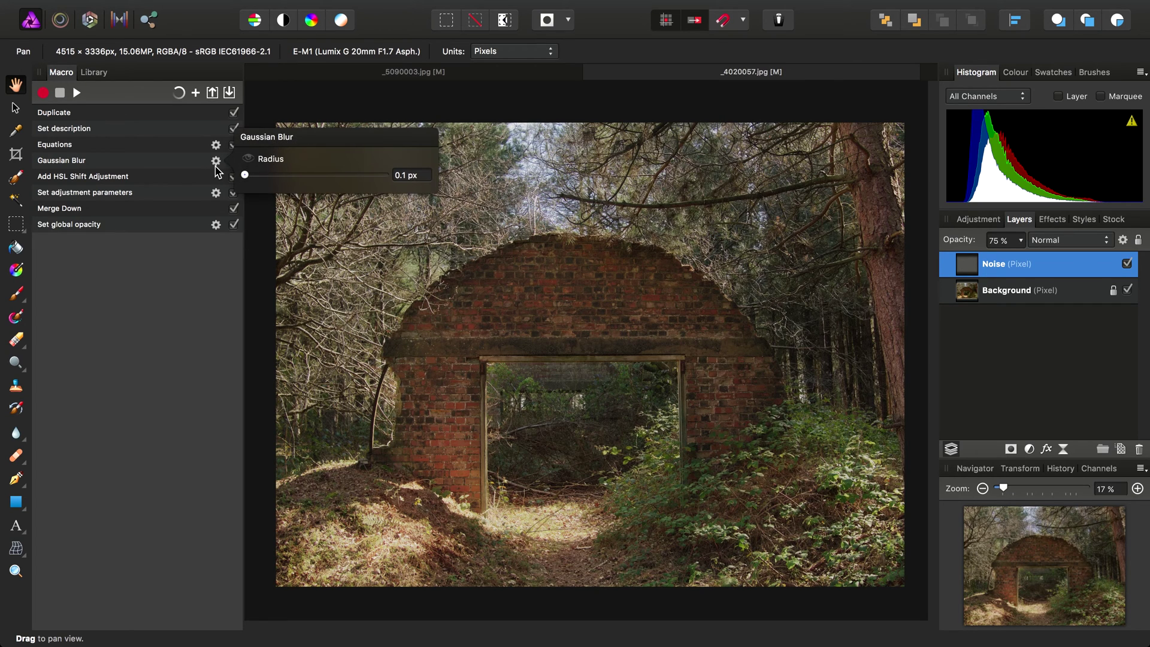
left_click(248, 160)
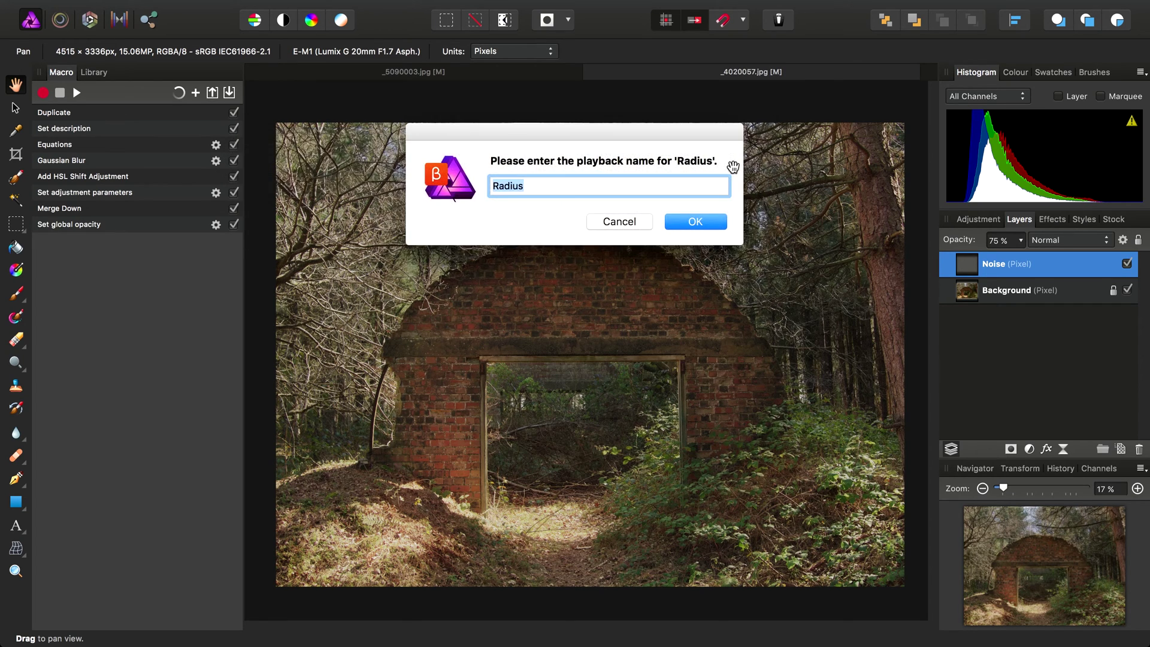
type("Noise Softness")
left_click(687, 220)
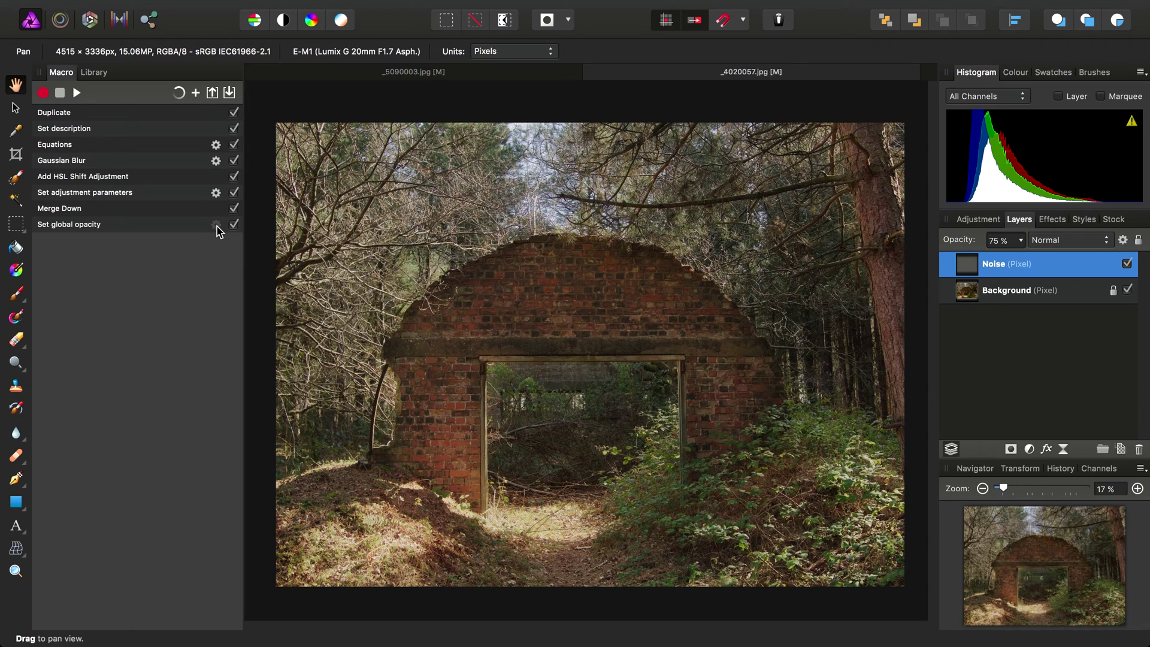
Expose the Opacity of the recorded Set global opacity step for playback under the name "Noise Opacity".
left_click(216, 225)
left_click(248, 222)
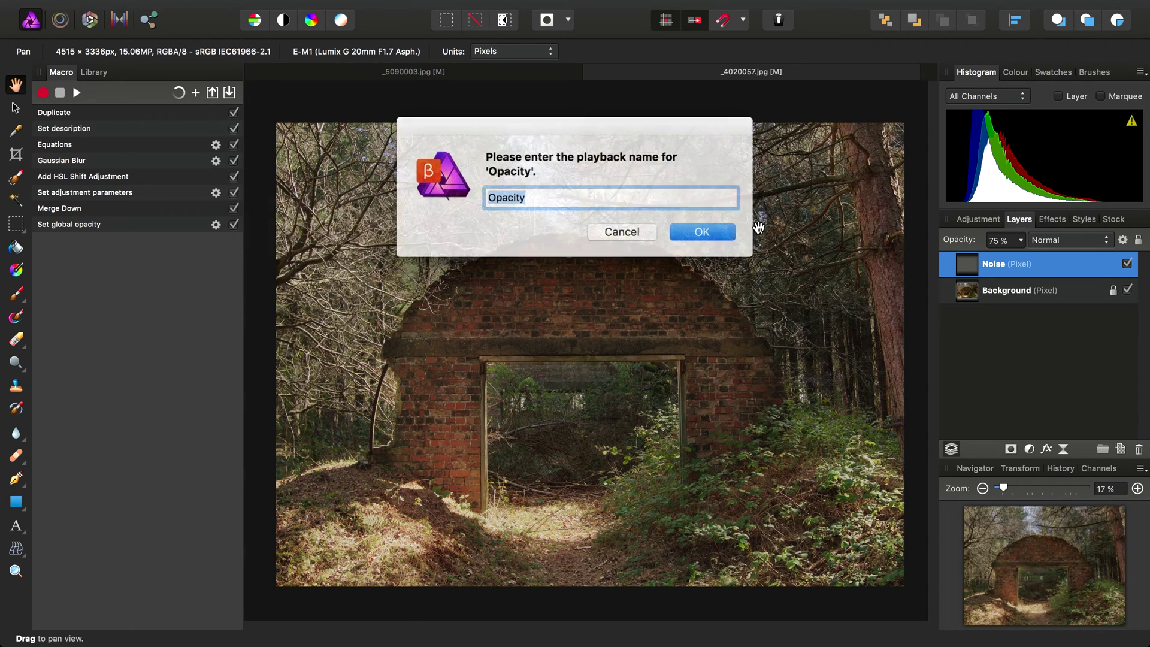
type("Noise")
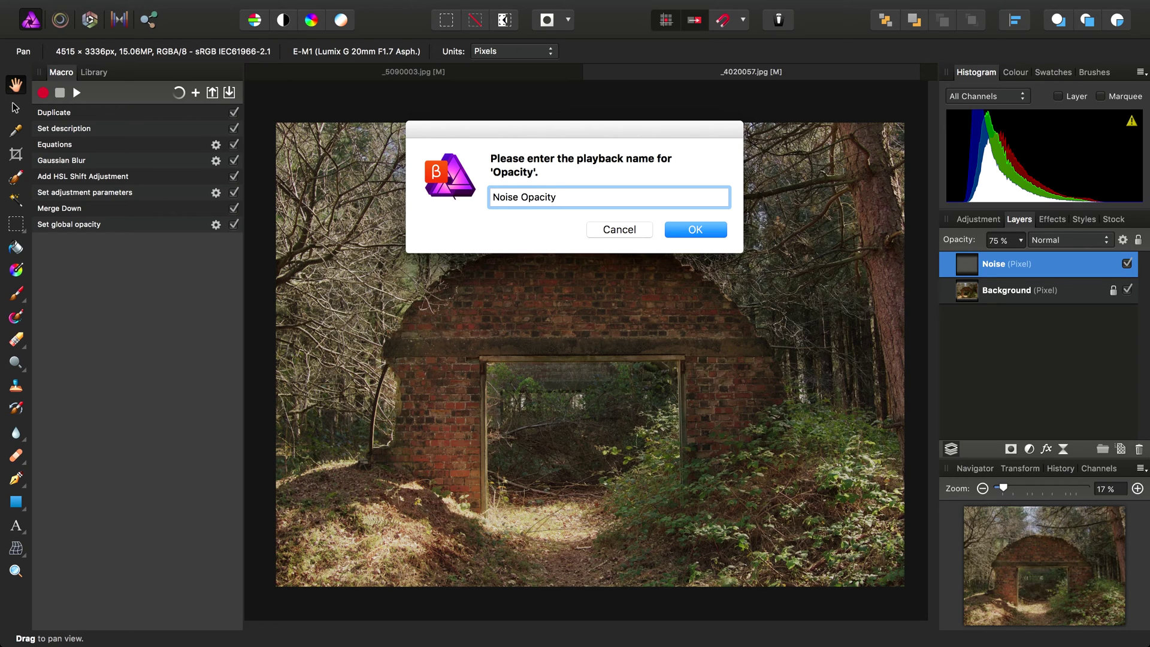
key("Return")
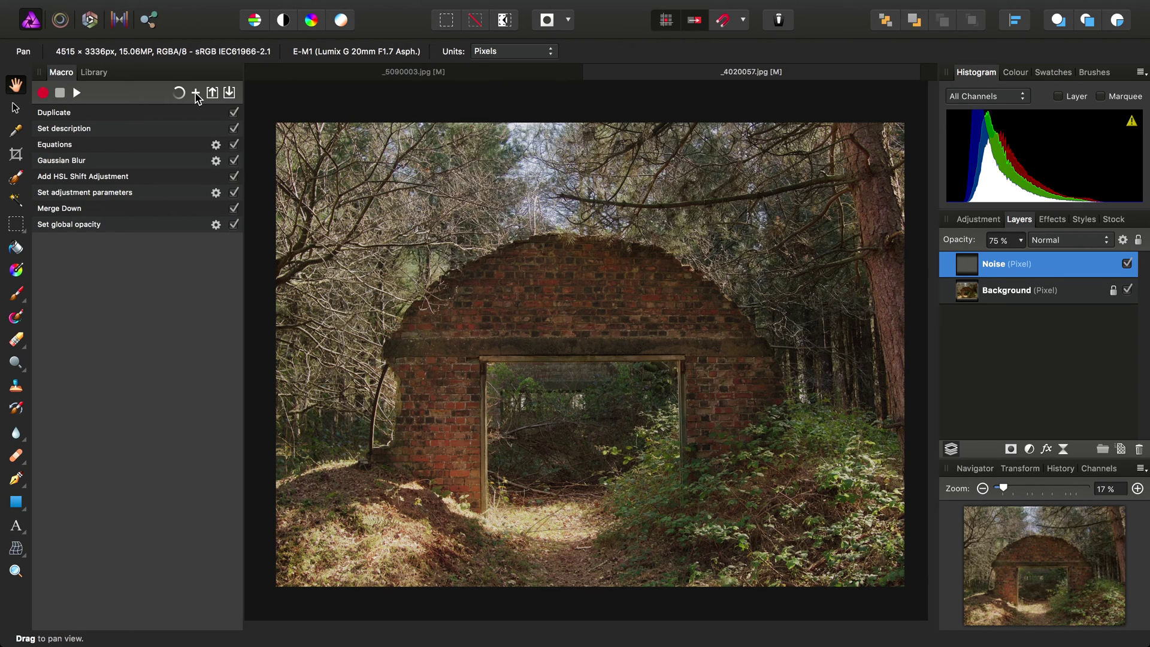
Save the recorded macro to the Default category of the library as "Noise Generation".
left_click(196, 93)
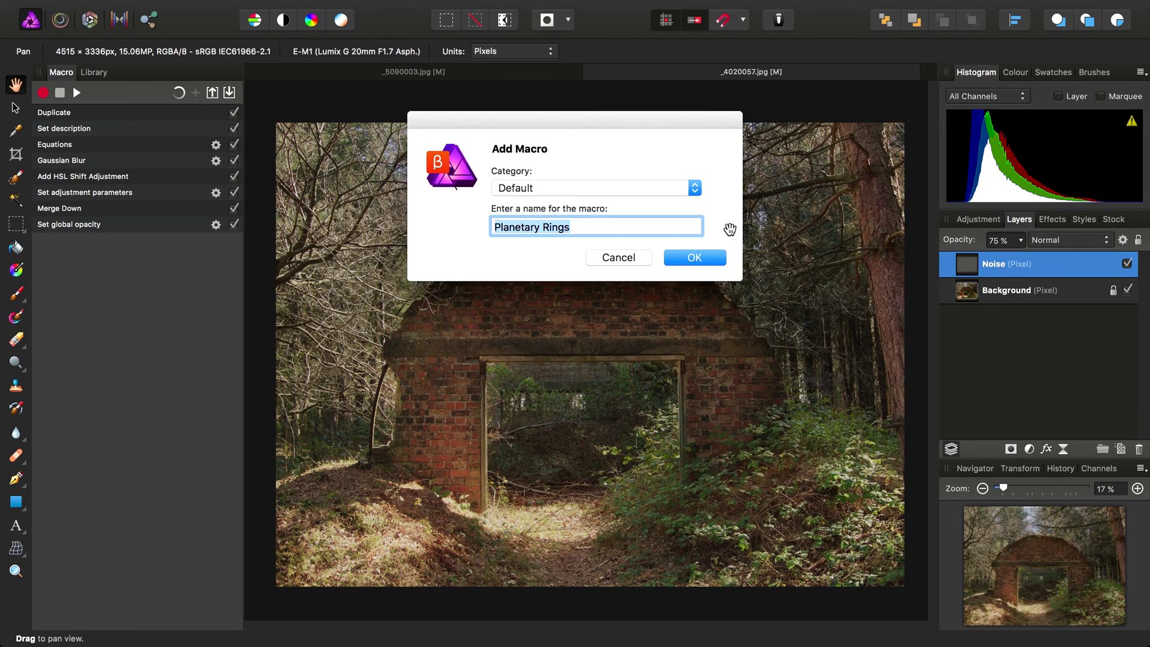
type("Noise Genera")
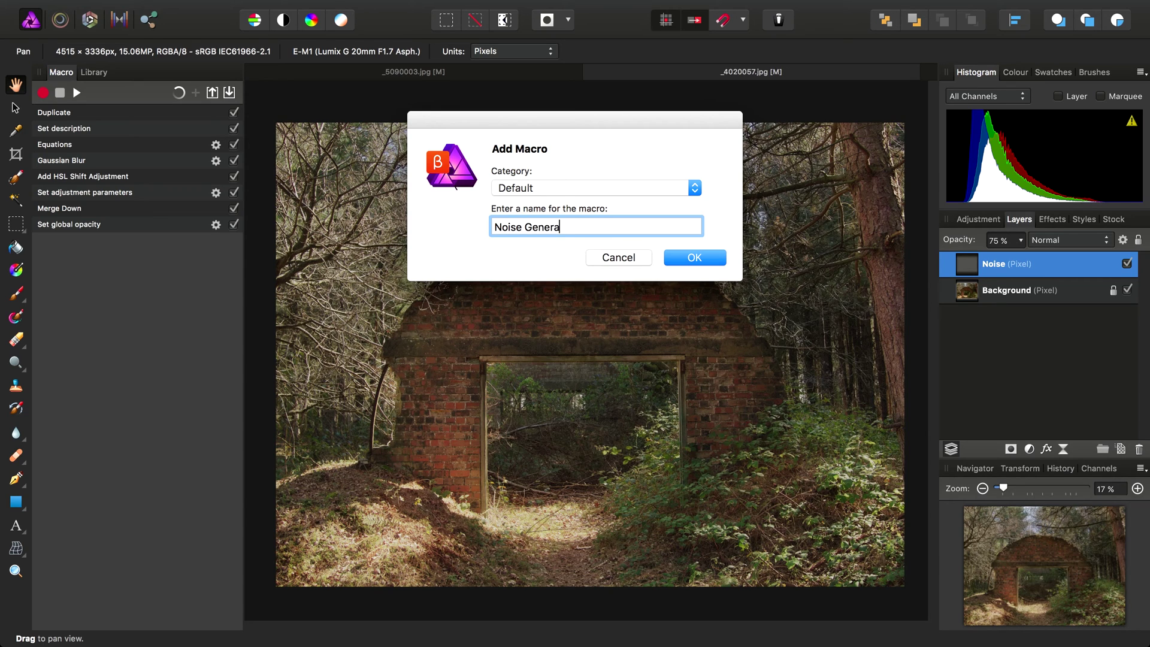
type("tion")
left_click(694, 258)
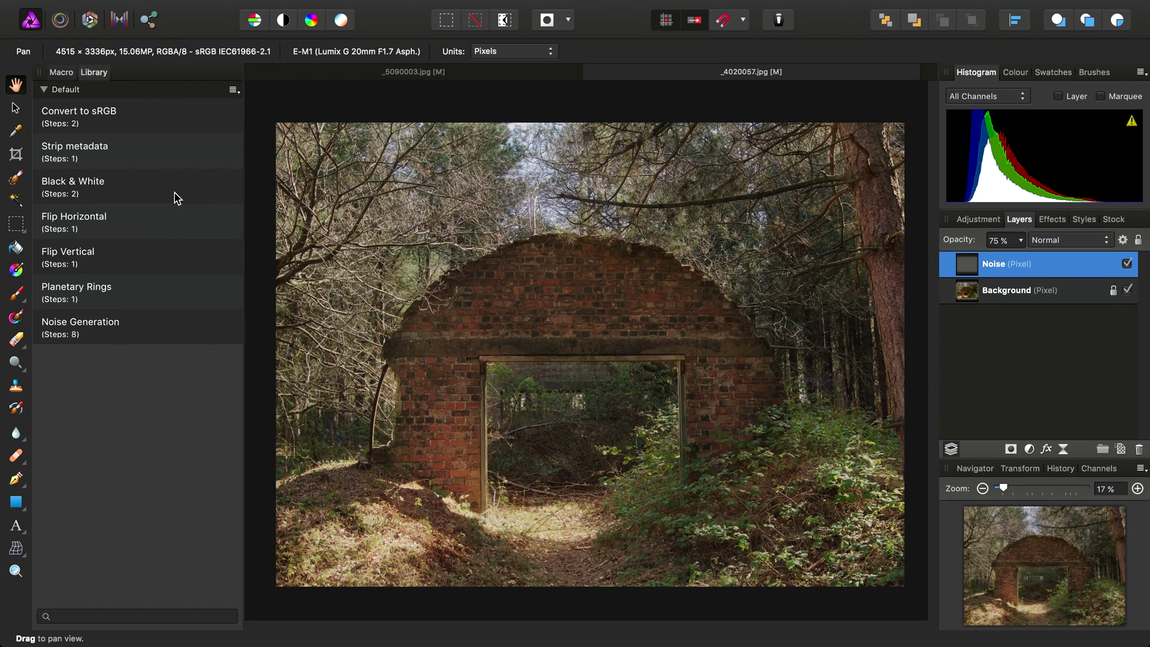
Delete the existing Noise layer and run the saved Noise Generation macro on the Background photo.
key("Delete")
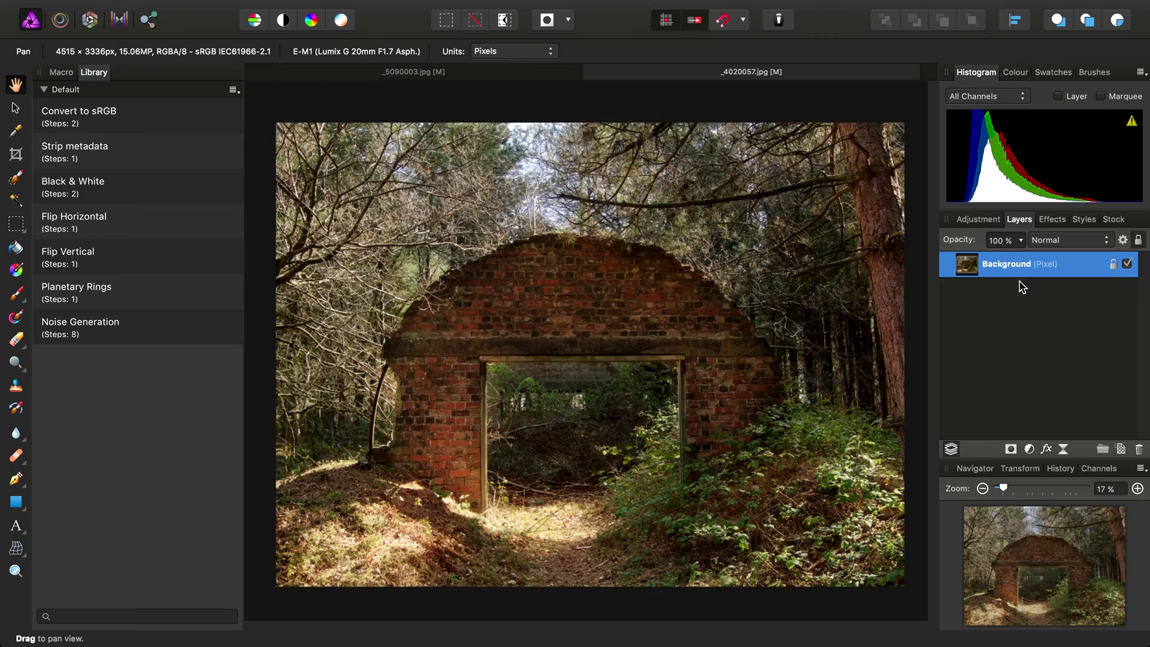
scroll(631, 284, "up", 5)
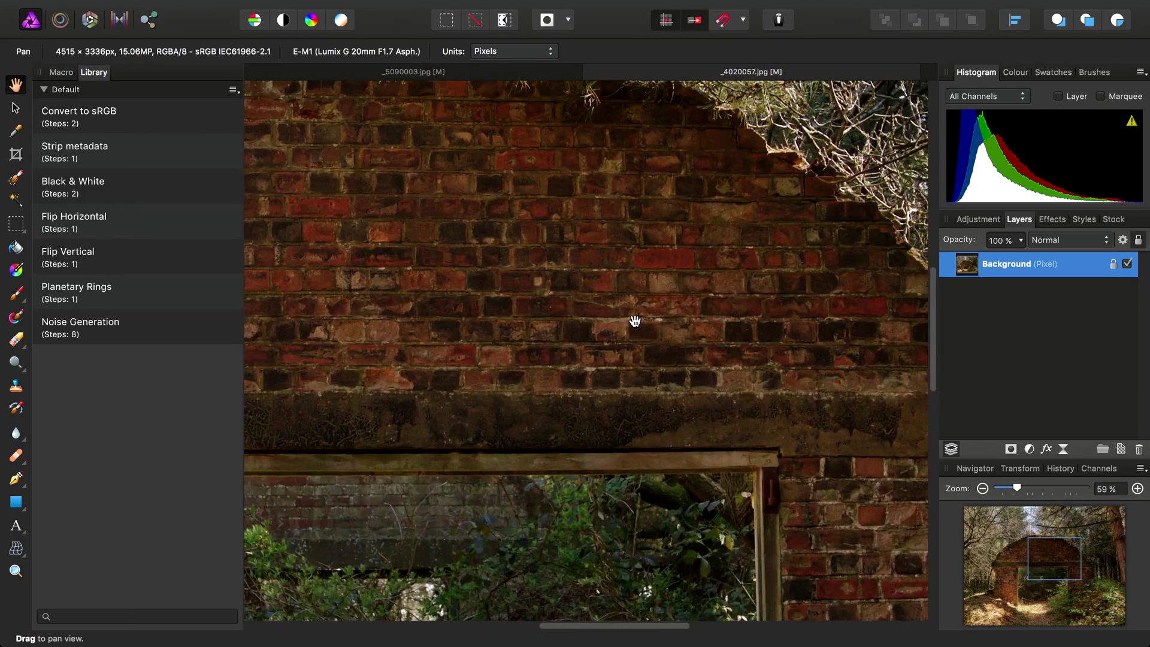
left_click_drag(635, 321, 797, 446)
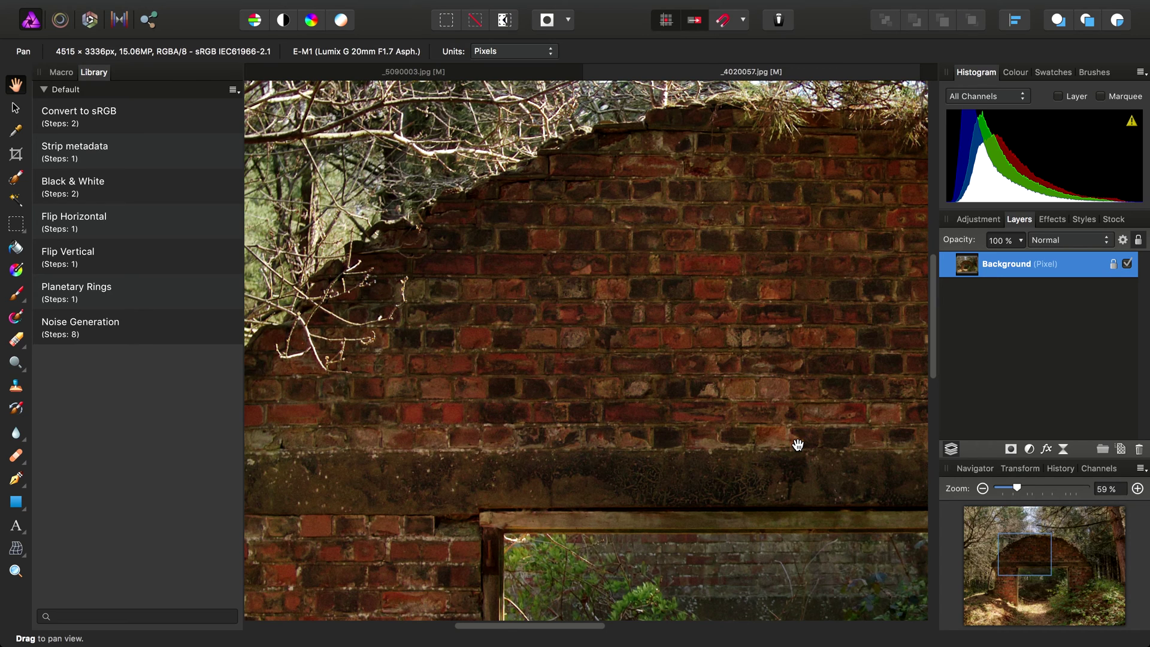
left_click(66, 337)
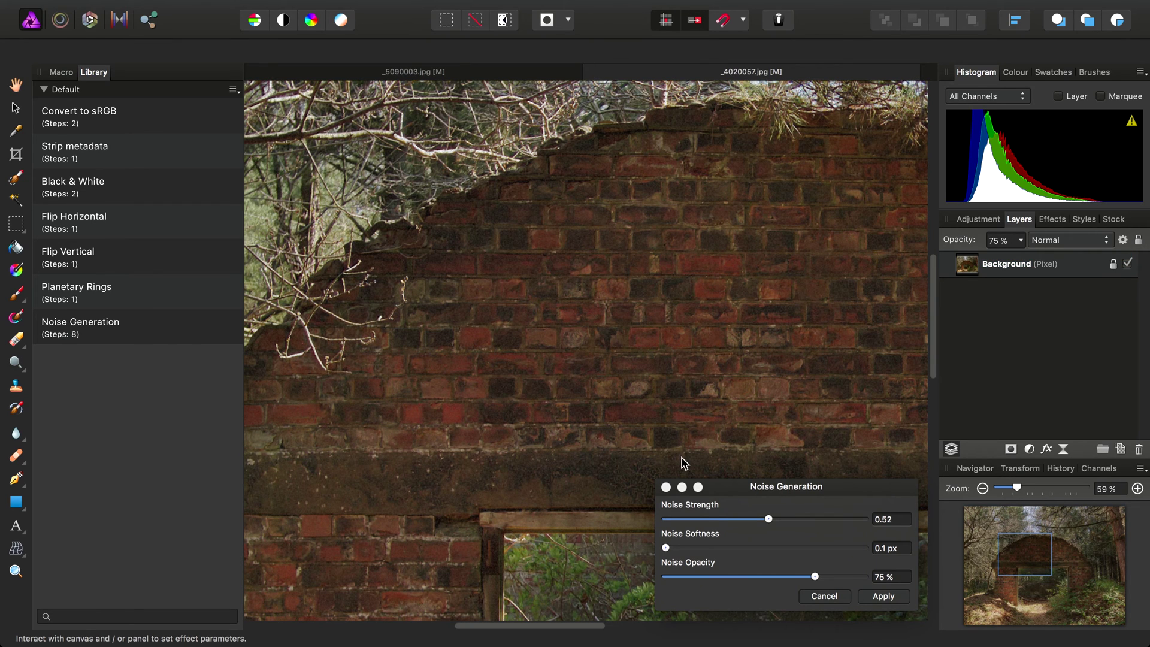
Set the macro's Noise Strength to 0.754 and Noise Opacity to 89%, apply it, and inspect the noise across the whole photo.
left_click_drag(786, 486, 804, 327)
scroll(526, 324, "right", 3)
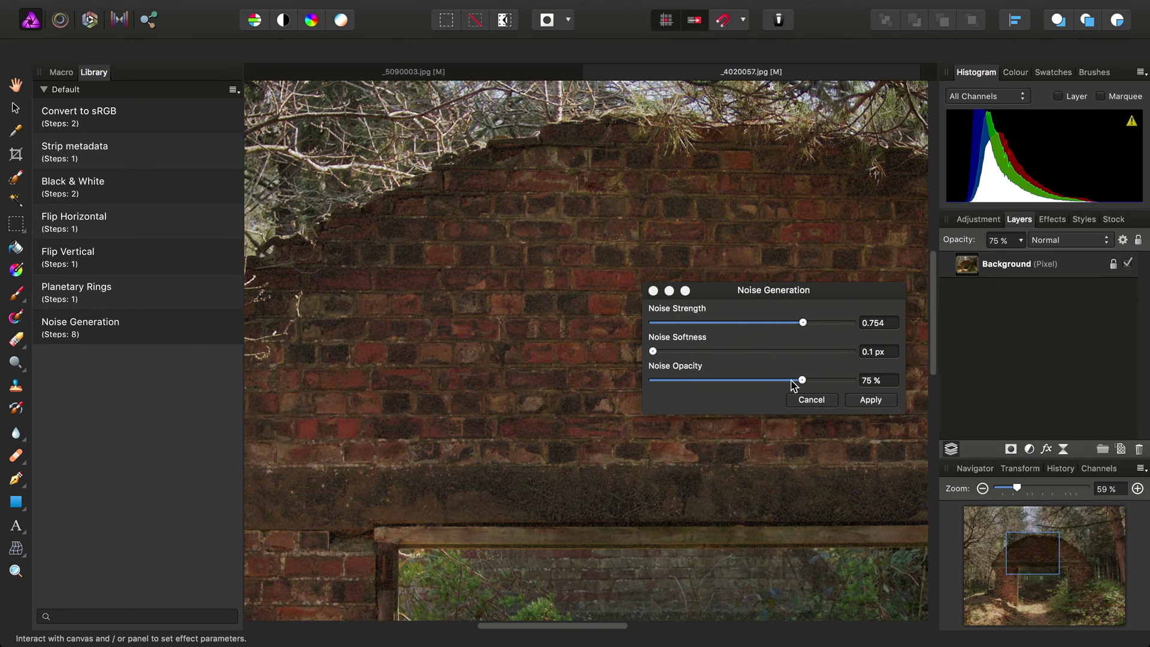
left_click_drag(802, 380, 830, 381)
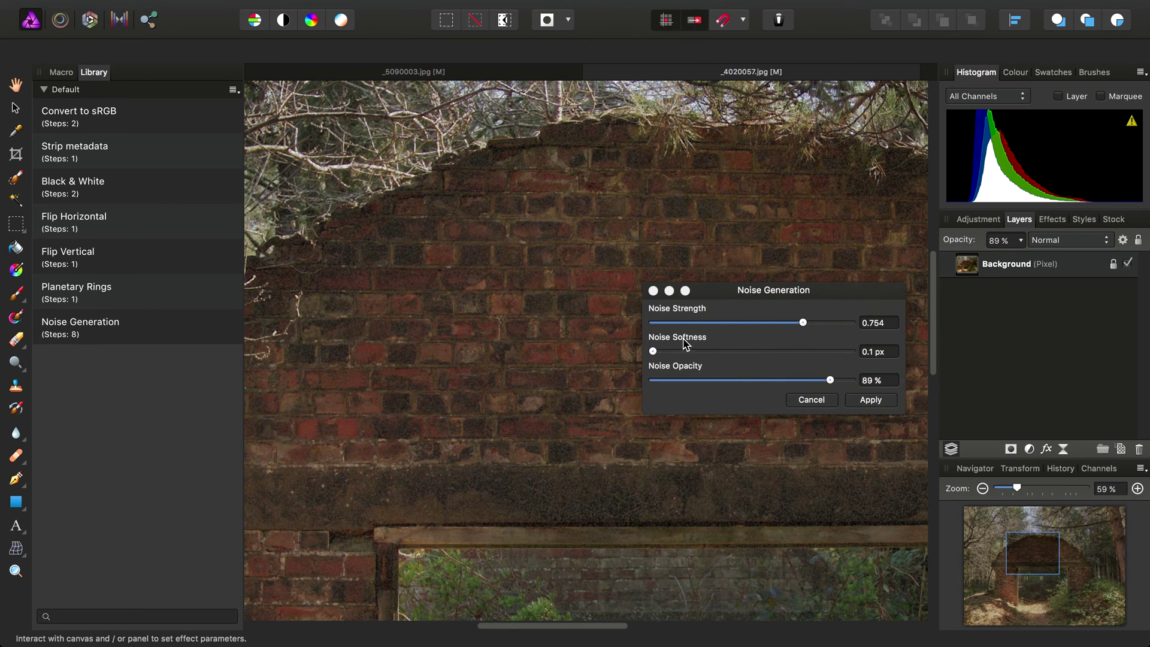
left_click_drag(532, 350, 700, 376)
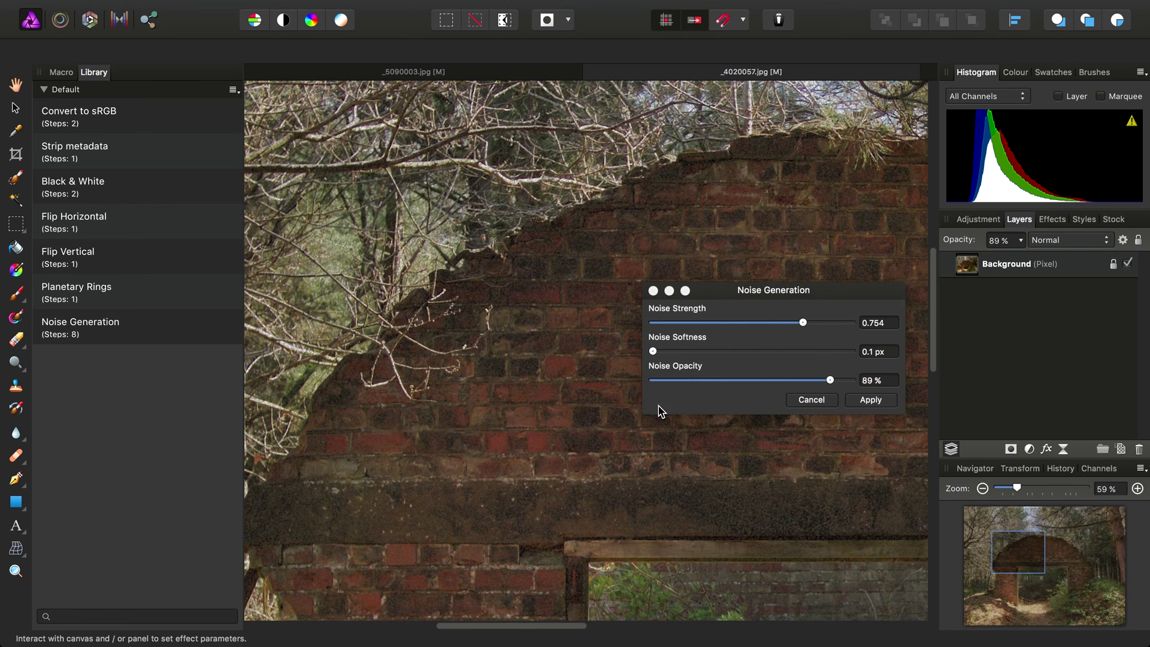
left_click(871, 400)
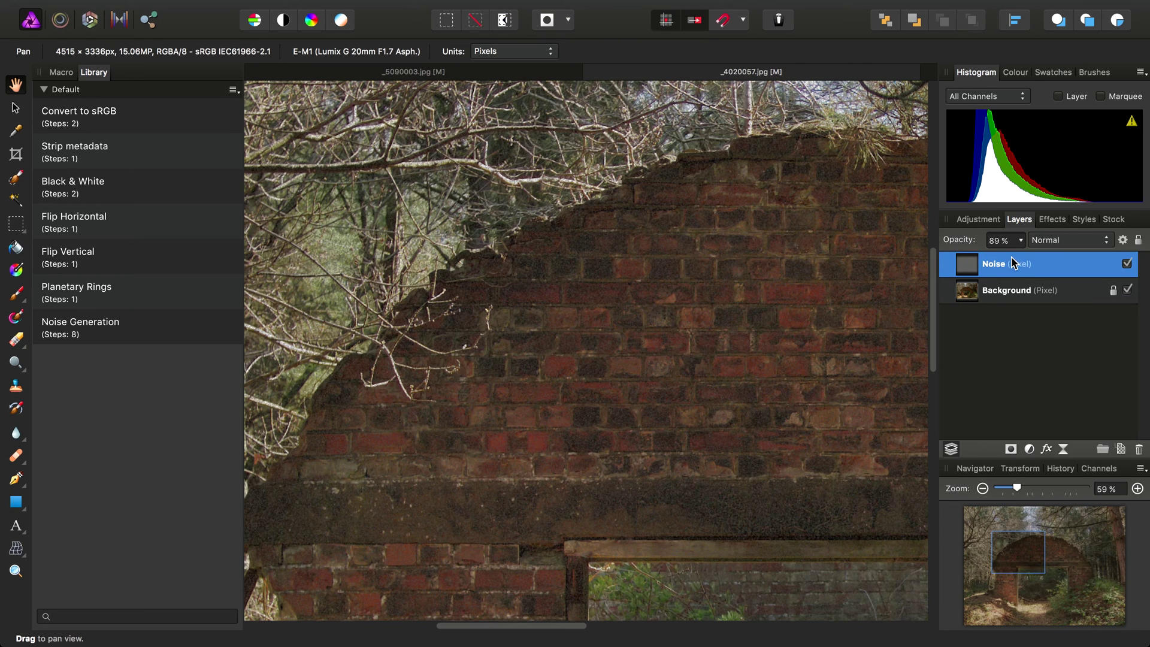
left_click_drag(832, 306, 593, 334)
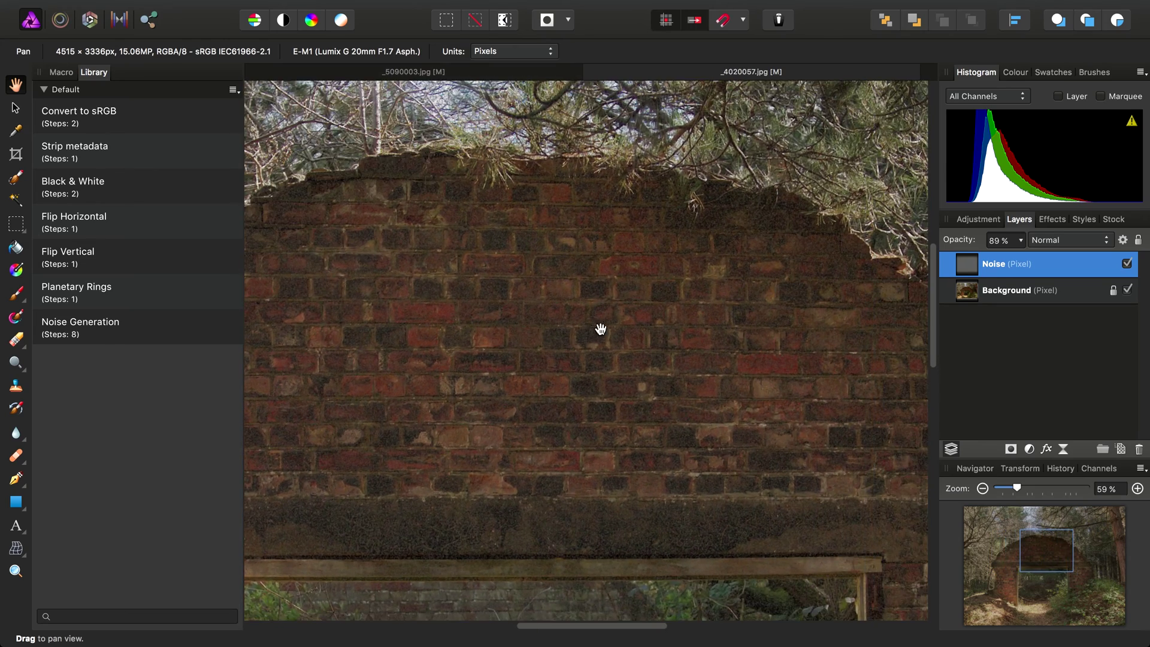
key("super+0")
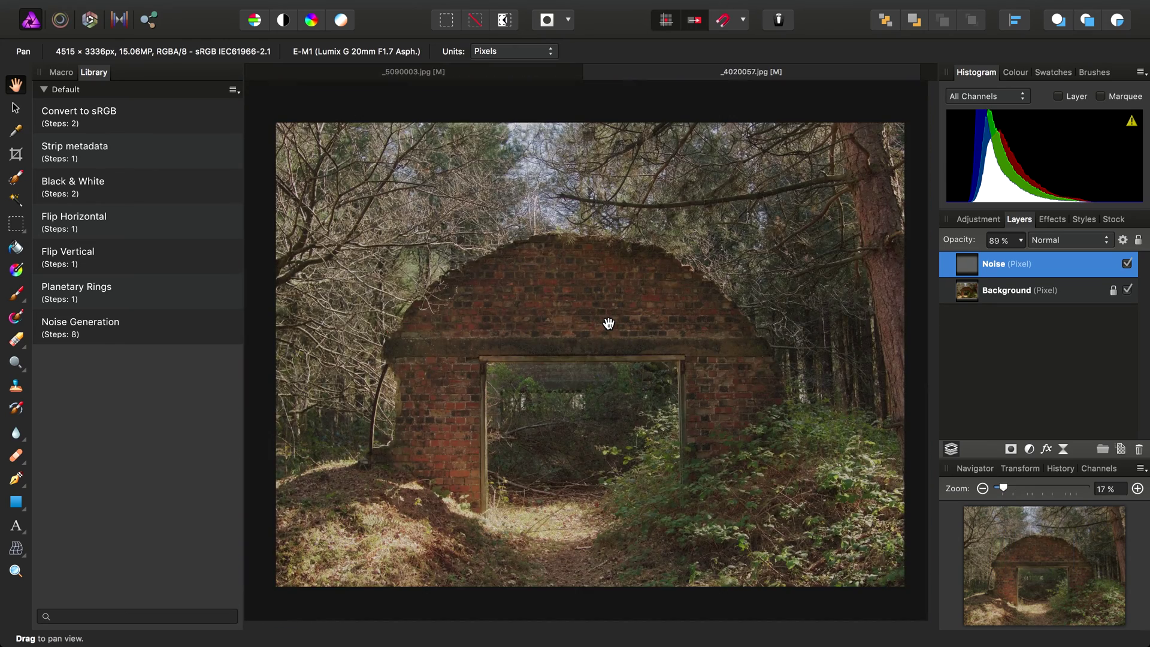